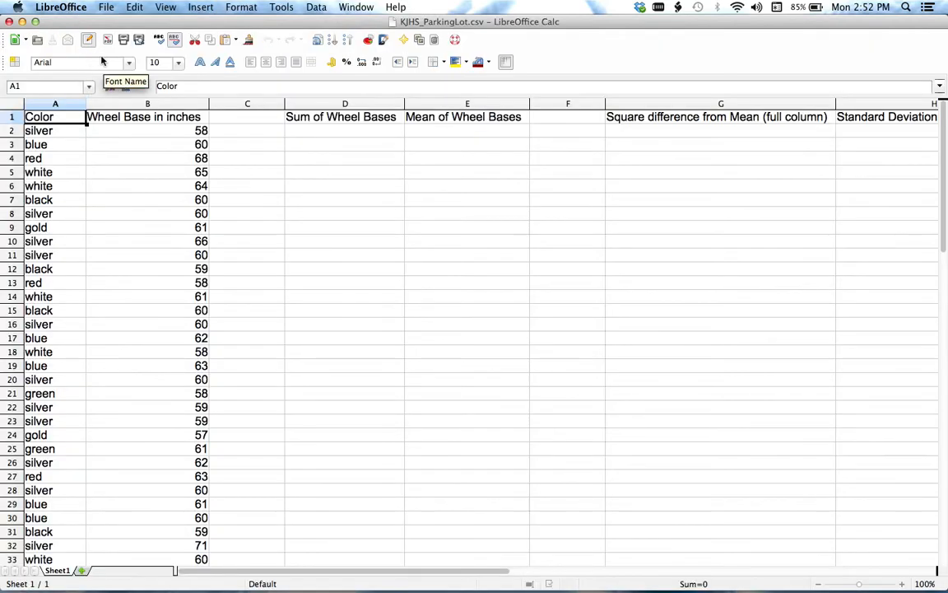
pyautogui.click(101, 52)
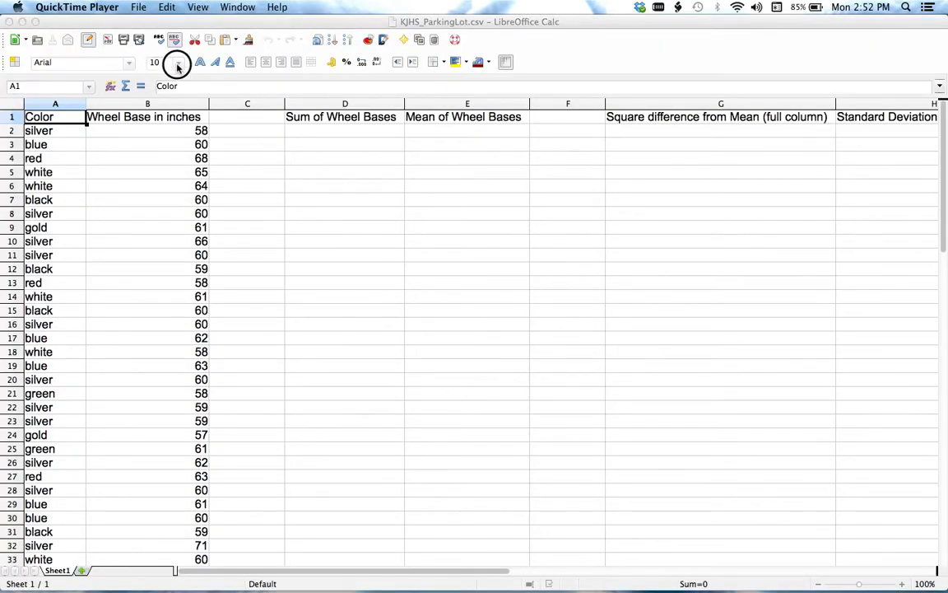
pyautogui.click(677, 27)
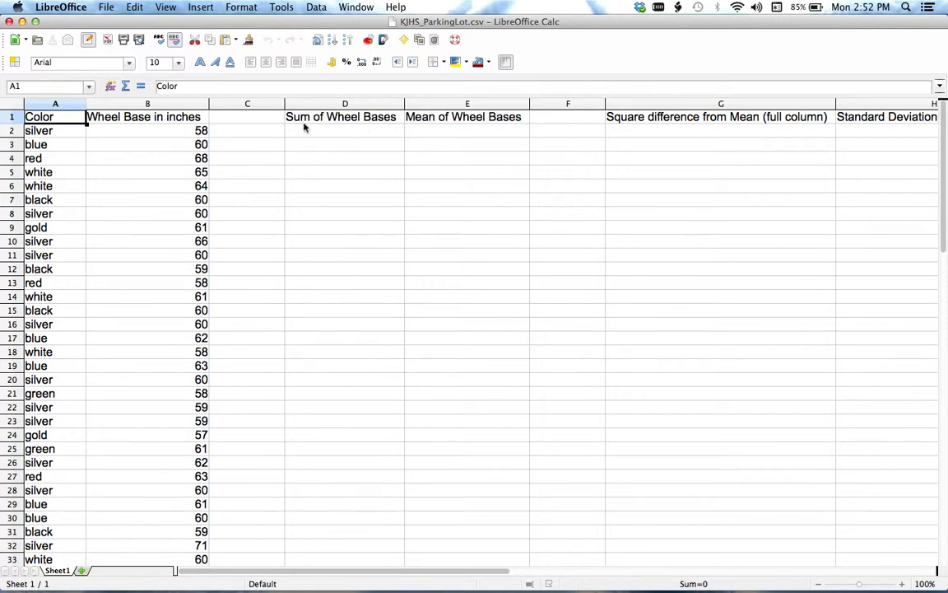
# Step: Enter the formula =sum(B2:B66) in cell D2 to total the wheel bases
pyautogui.click(330, 134)
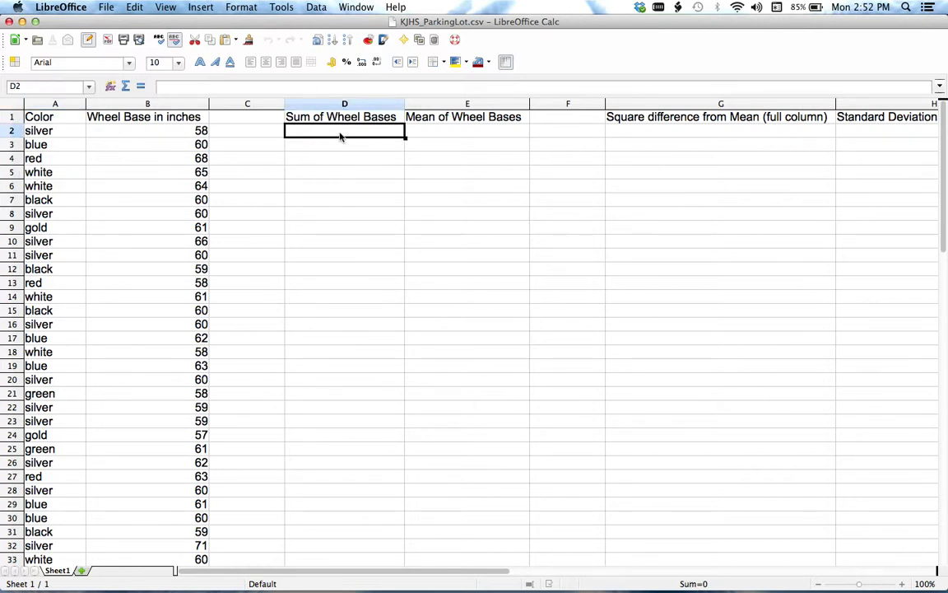
pyautogui.write('=')
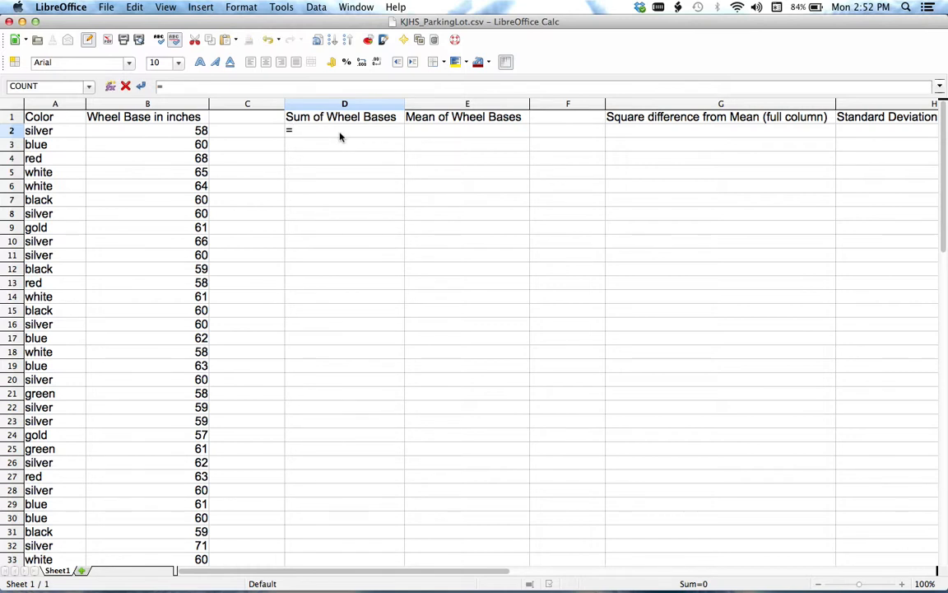
pyautogui.write('sum')
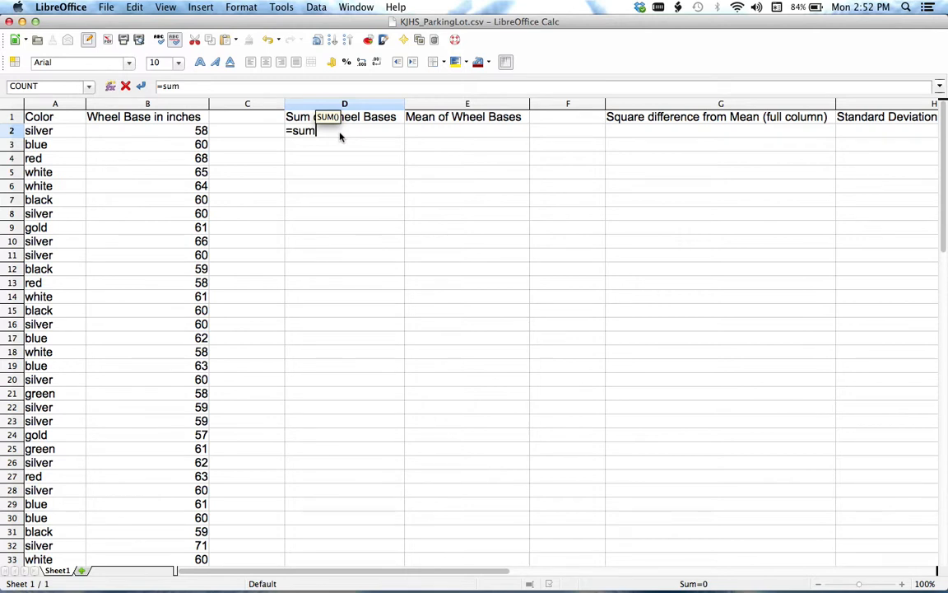
pyautogui.write('(')
pyautogui.click(203, 135)
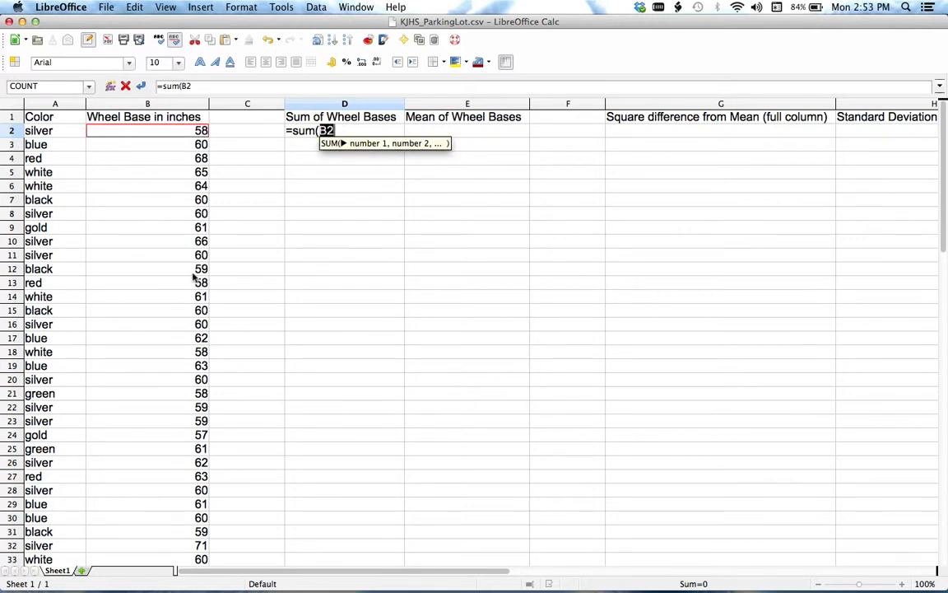
pyautogui.scroll(-16, 201, 279)
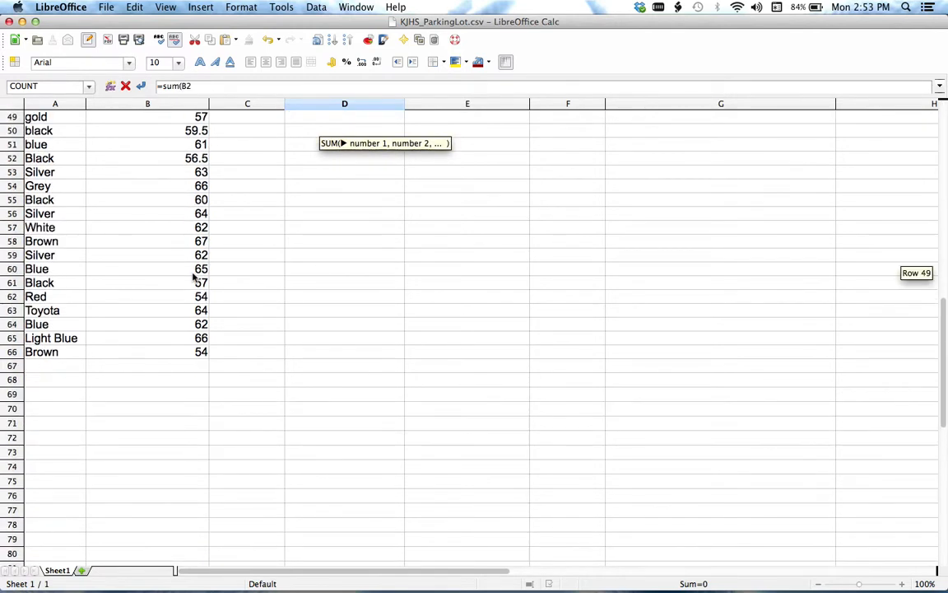
pyautogui.keyDown('shift'); pyautogui.click(200, 352); pyautogui.keyUp('shift')
pyautogui.scroll(16, 201, 351)
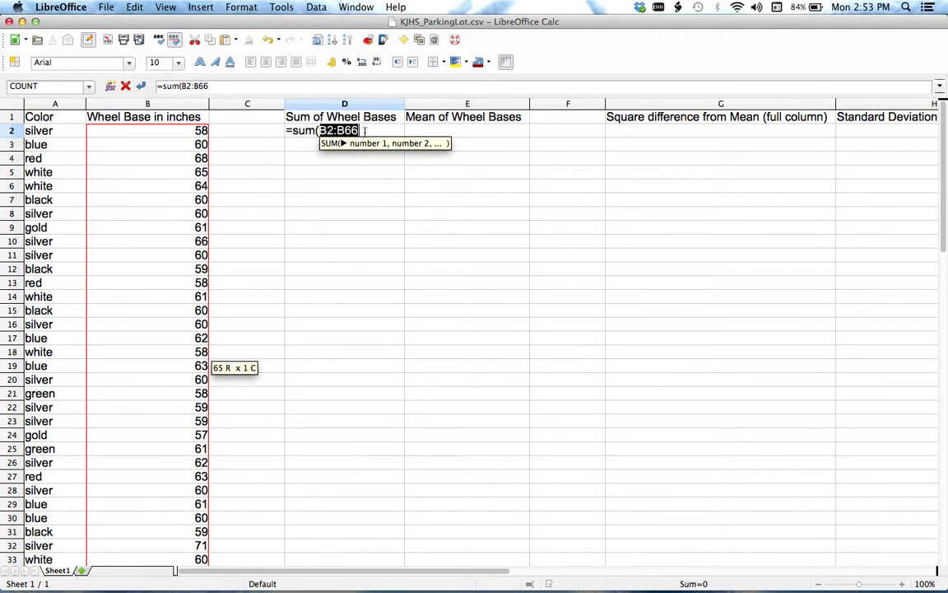
pyautogui.write(')')
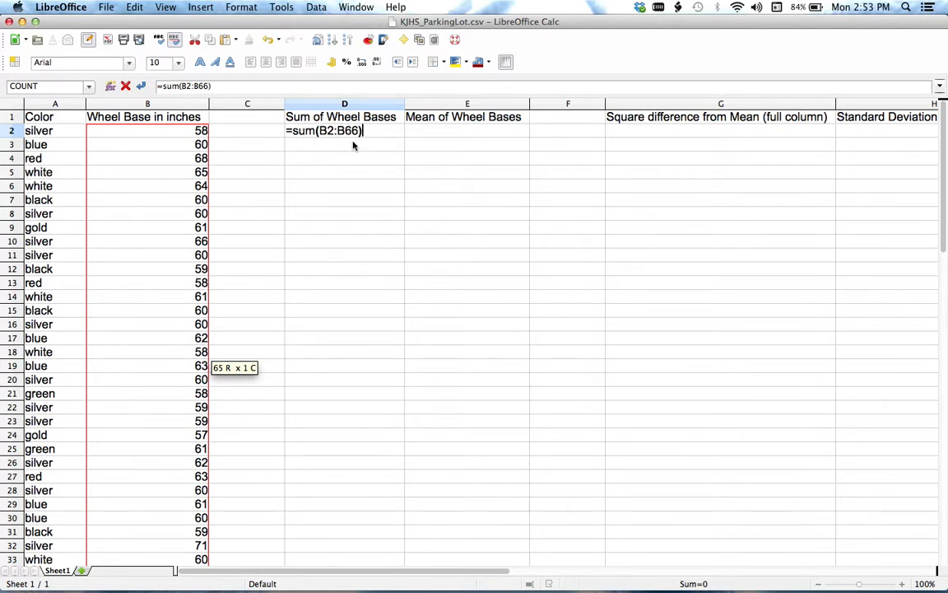
pyautogui.press('Return')
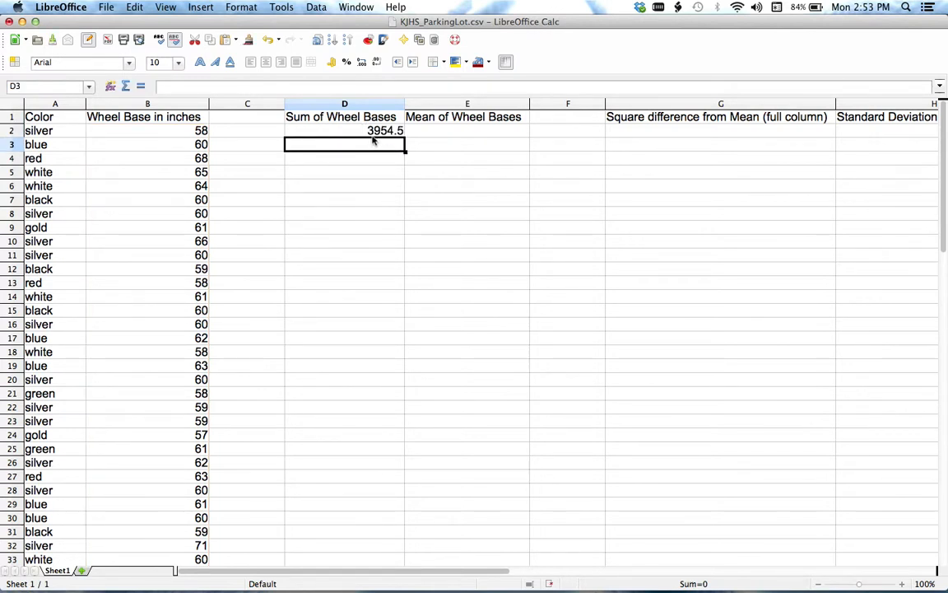
# Step: Switch to Preview to examine the mean formula in mean.pdf and compare its numerator with the sum formula in cell D2 of the spreadsheet
pyautogui.click(424, 132)
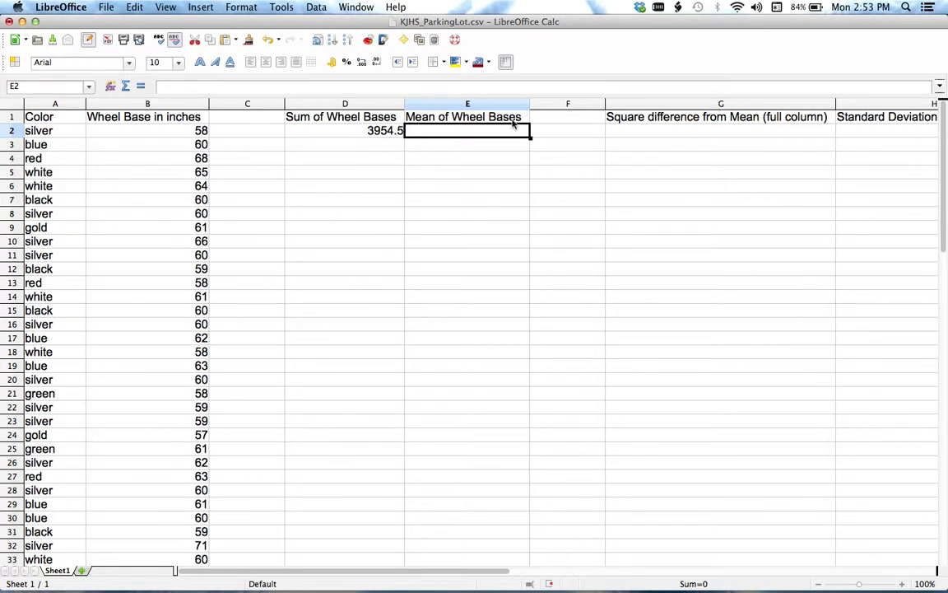
pyautogui.press('super+Tab')
pyautogui.press('super+Tab')
pyautogui.press('super+Tab')
pyautogui.press('super+Tab')
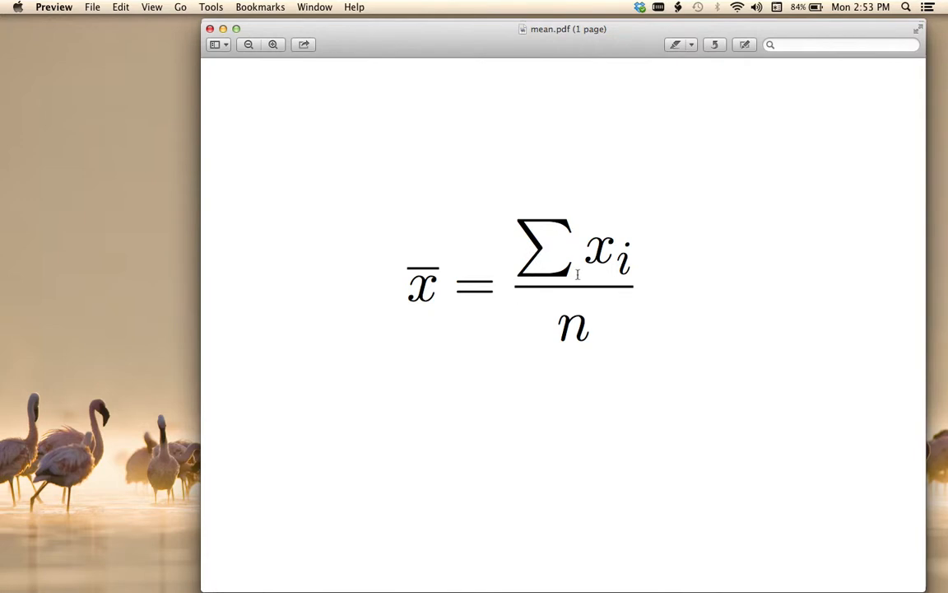
pyautogui.hotkey('ctrl', 'Left')
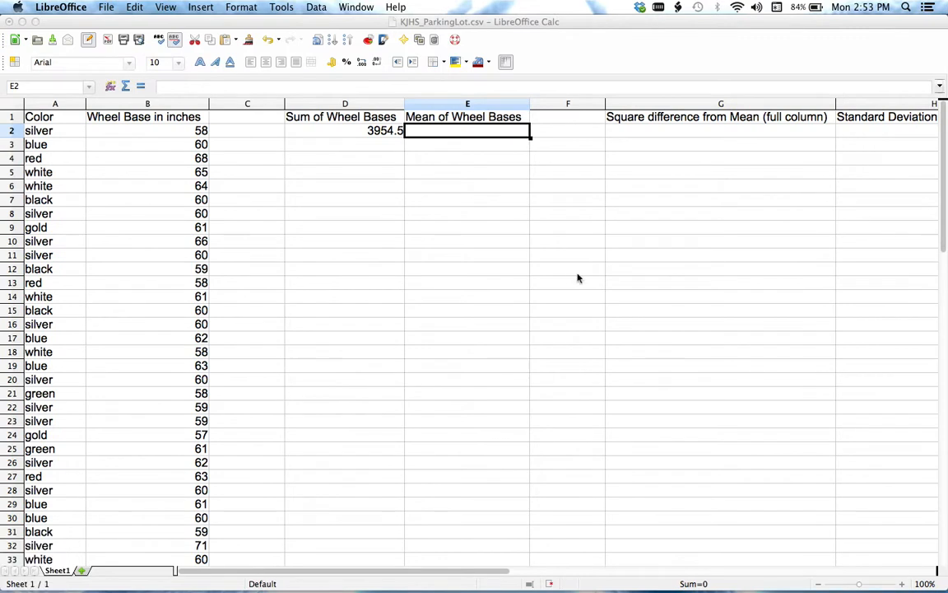
pyautogui.click(363, 134)
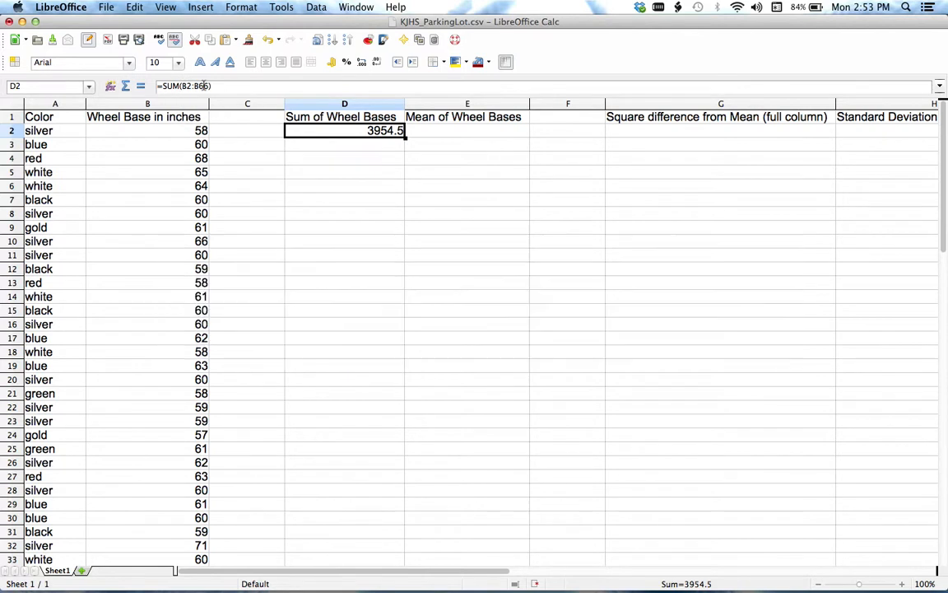
pyautogui.hotkey('ctrl', 'Right')
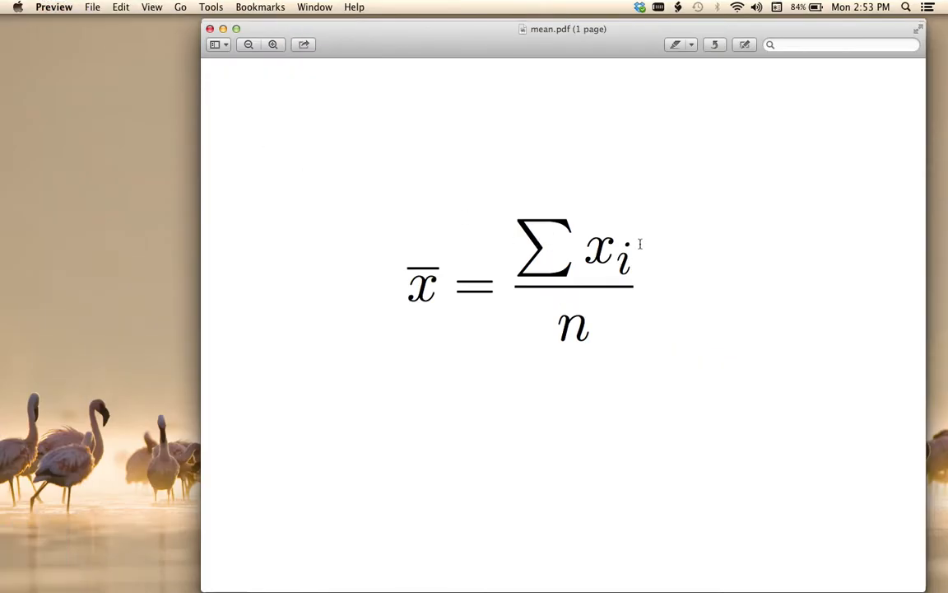
pyautogui.hotkey('ctrl', 'Left')
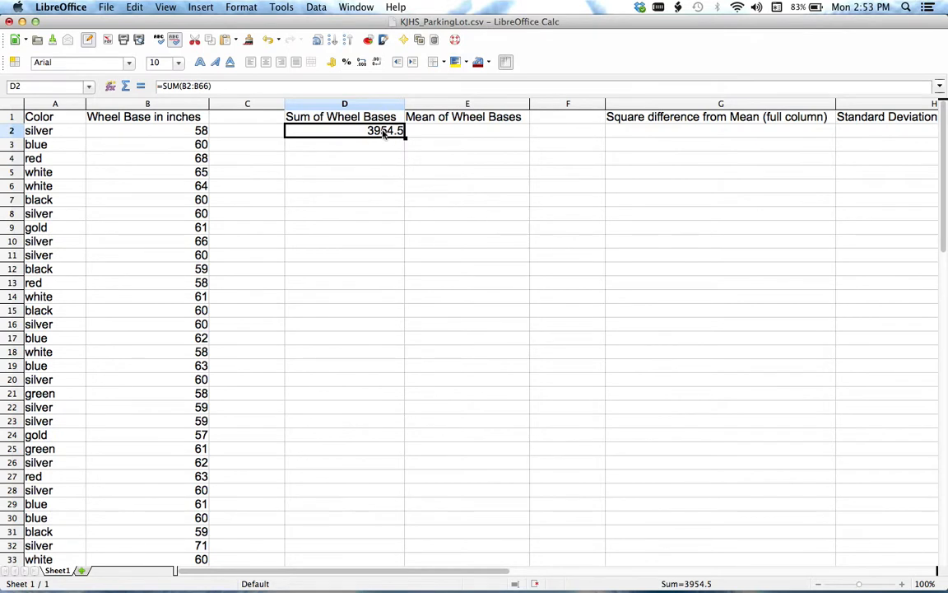
# Step: Enter the formula =d2/count(B2:B66) in cell E2 to calculate the mean of the wheel bases
pyautogui.click(437, 132)
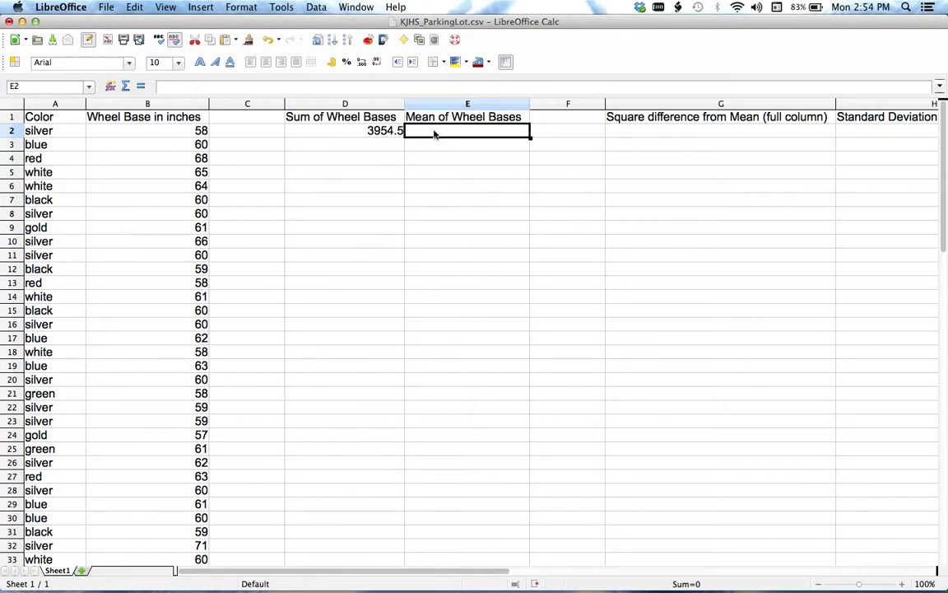
pyautogui.write('=')
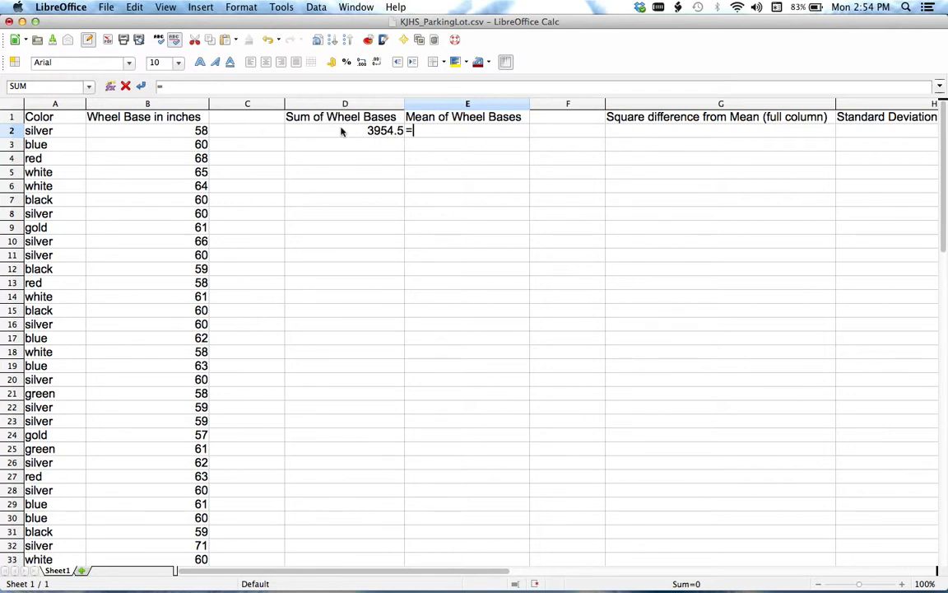
pyautogui.write('d2/count(')
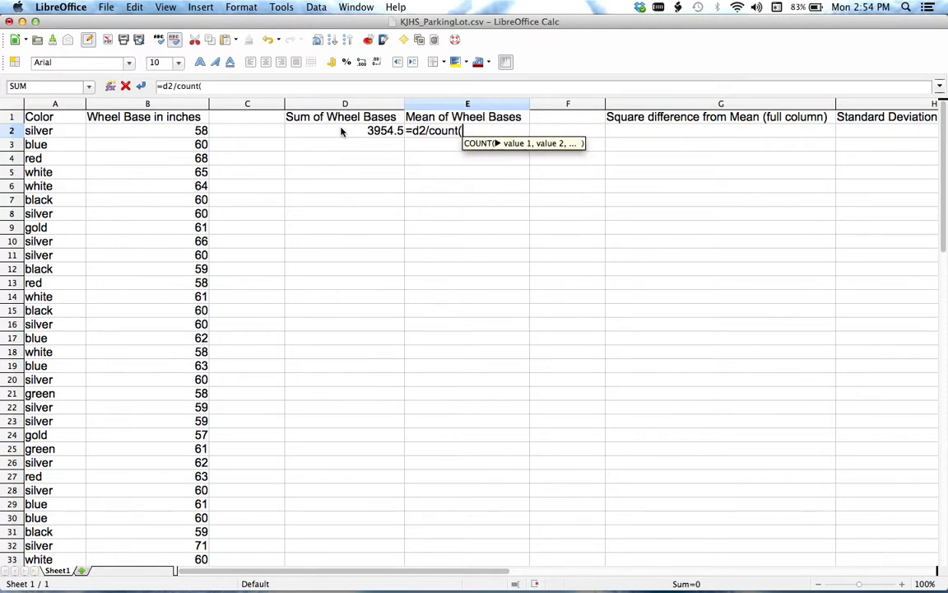
pyautogui.click(183, 130)
pyautogui.scroll(-20, 195, 213)
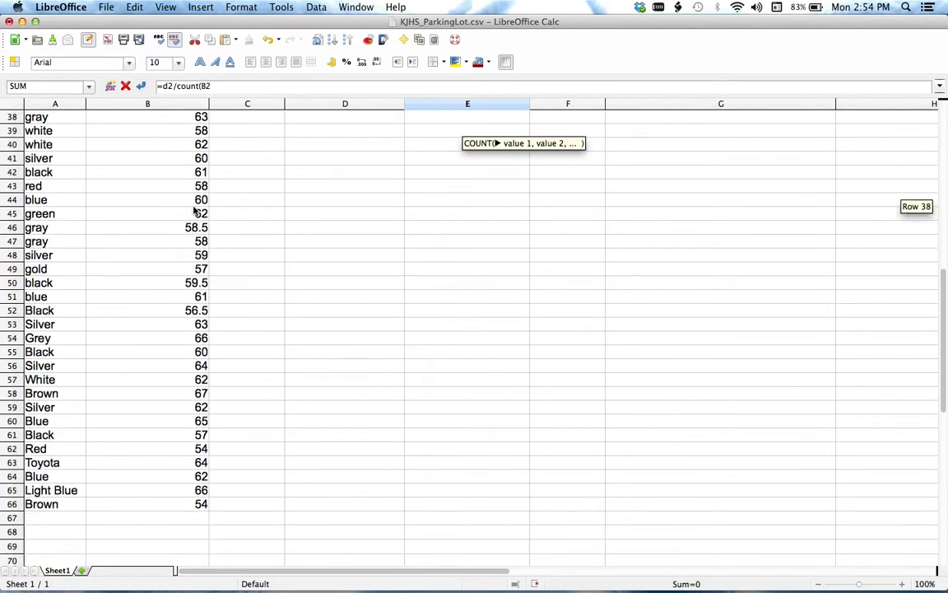
pyautogui.keyDown('shift'); pyautogui.click(195, 214); pyautogui.keyUp('shift')
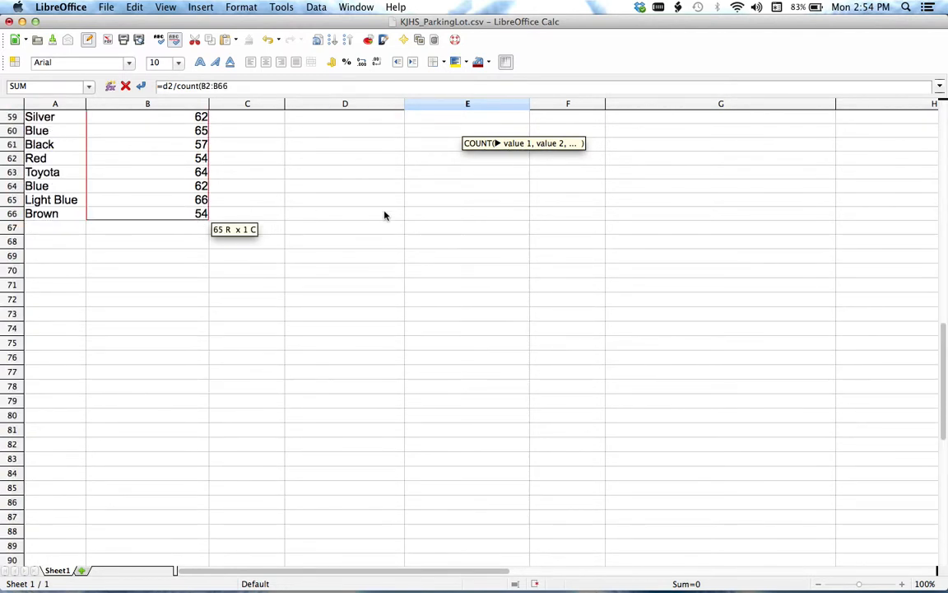
pyautogui.scroll(20, 384, 214)
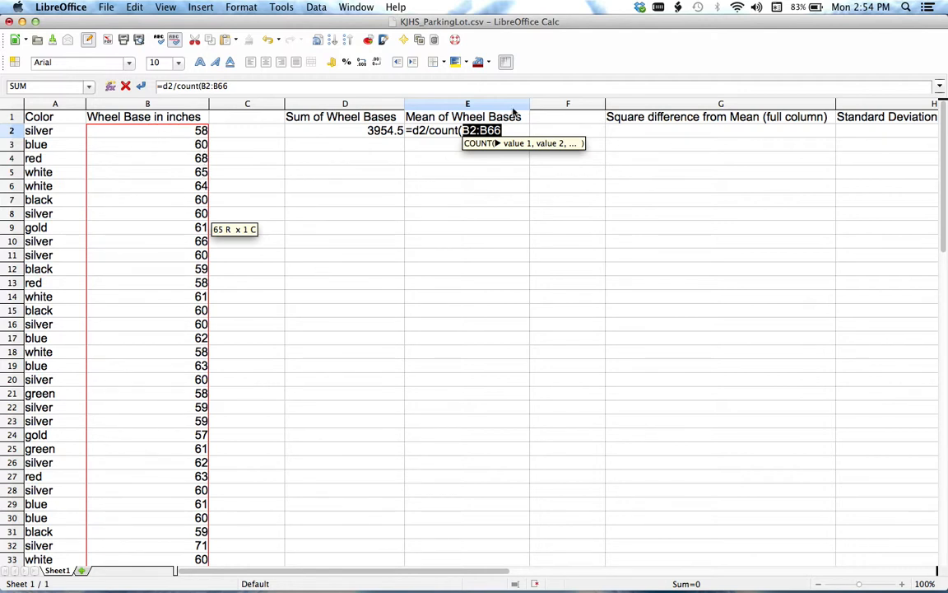
pyautogui.write(')')
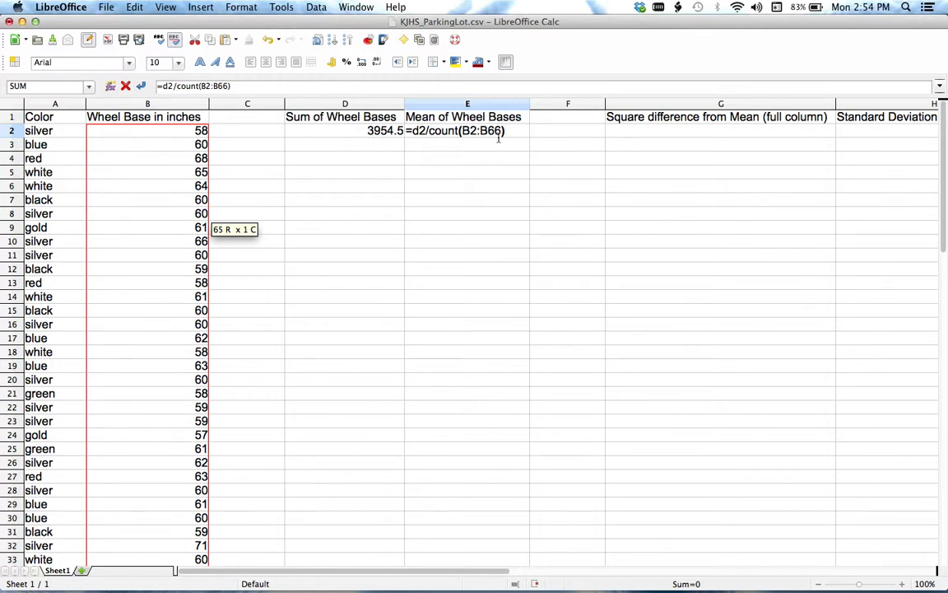
pyautogui.press('Return')
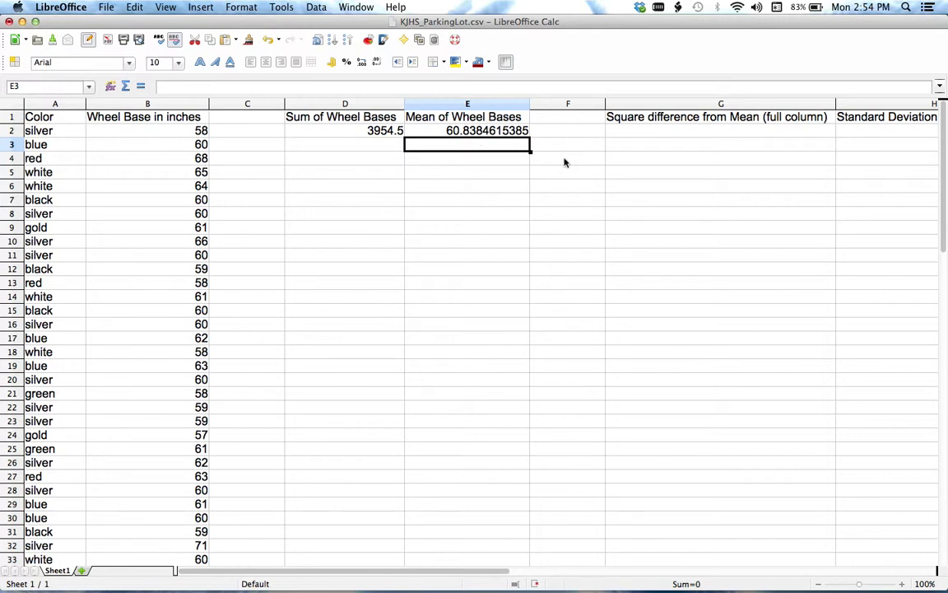
# Step: Select cell G2 under Square difference from Mean and switch to Preview to examine the standard deviation formula in stdev.pdf
pyautogui.hscroll(6, 581, 171)
pyautogui.hscroll(-3, 582, 170)
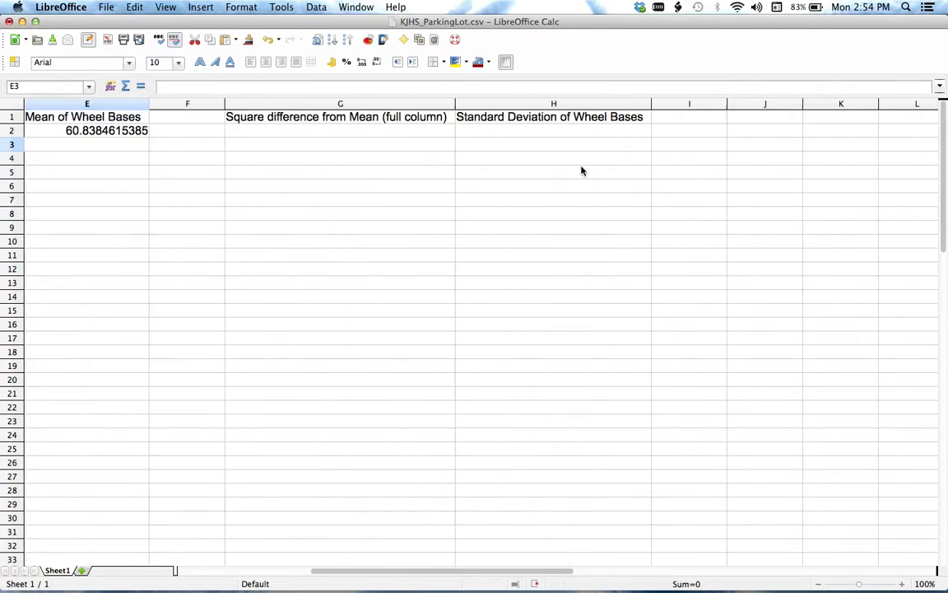
pyautogui.click(541, 132)
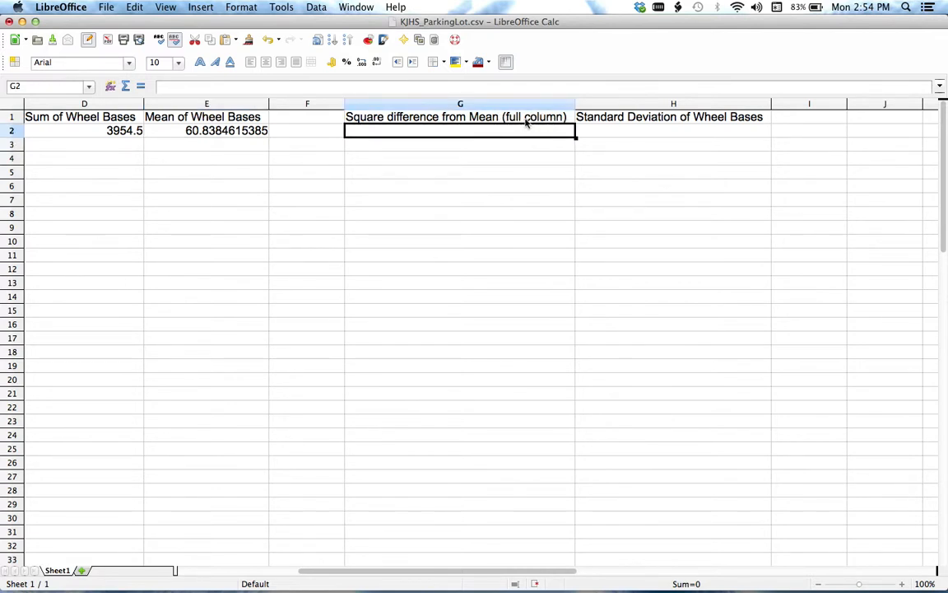
pyautogui.hscroll(-1, 482, 140)
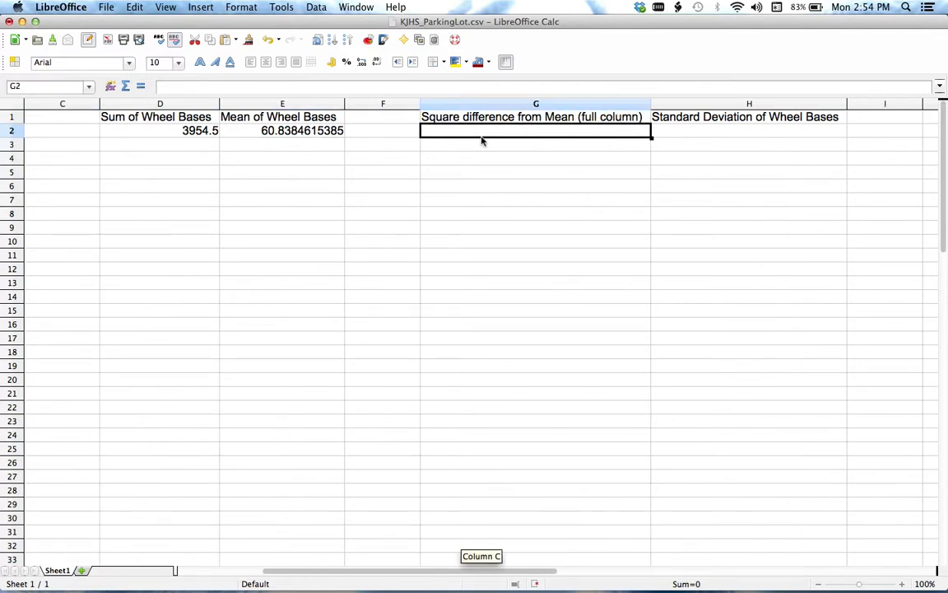
pyautogui.press('super+Tab')
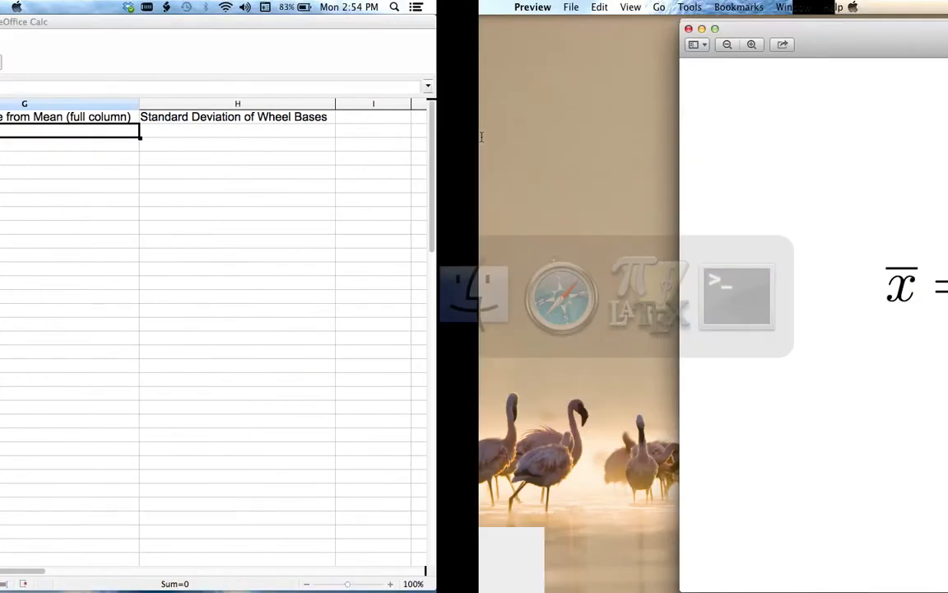
pyautogui.press('super+grave')
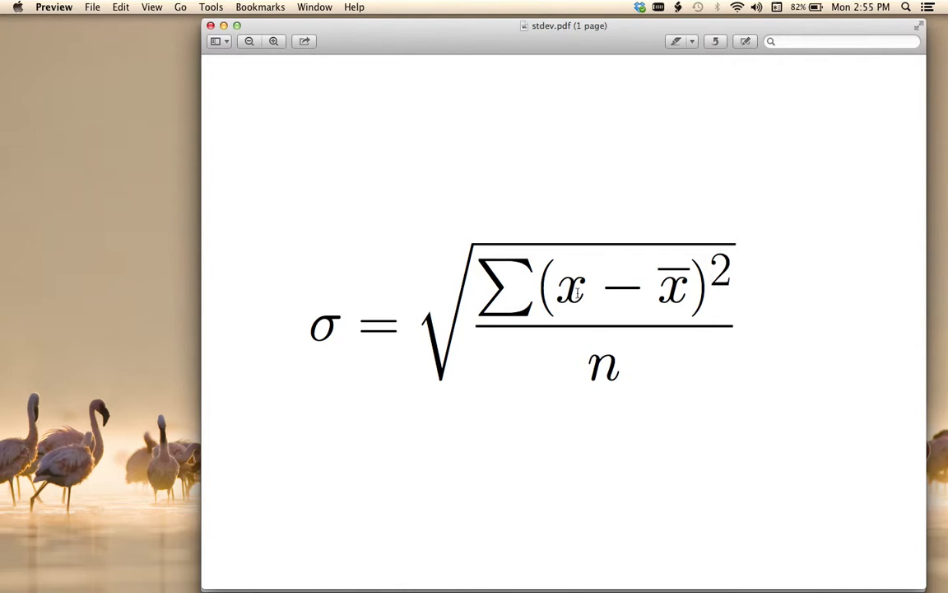
# Step: Switch to TeXShop and open the recent file stdev
pyautogui.press('super+Tab')
pyautogui.press('super+Tab')
pyautogui.press('super+Tab')
pyautogui.press('super+Tab')
pyautogui.press('super+Tab')
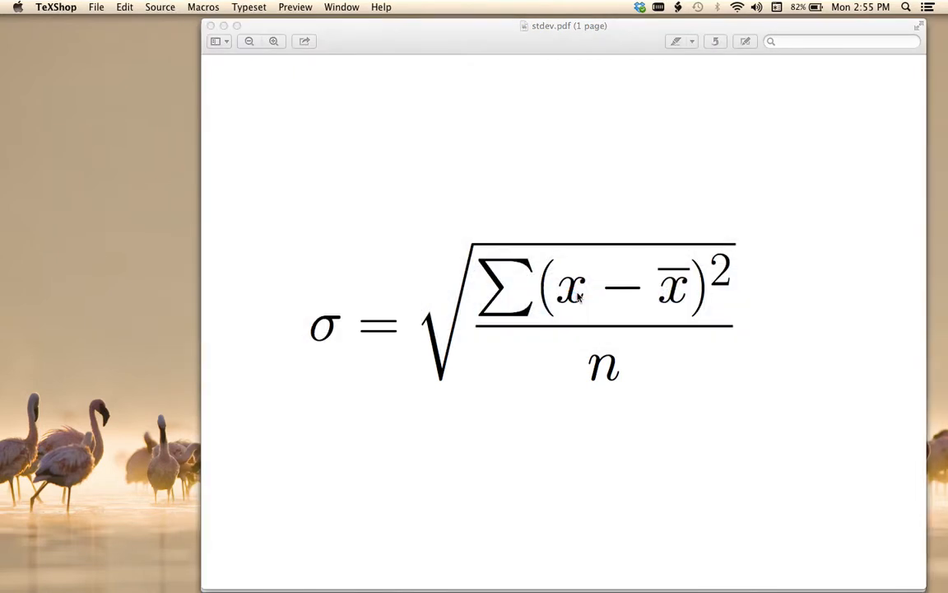
pyautogui.click(96, 6)
pyautogui.moveTo(132, 60)
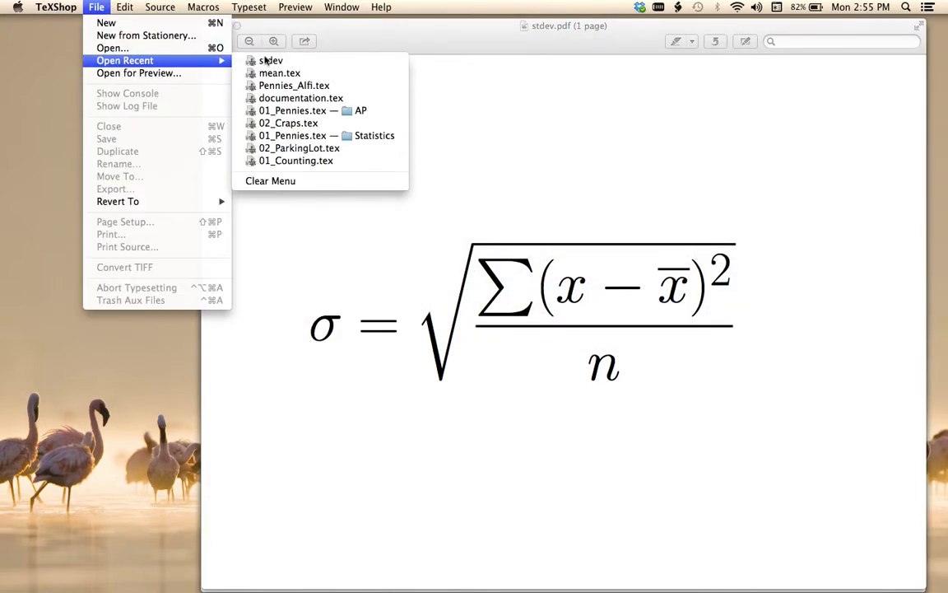
pyautogui.click(265, 60)
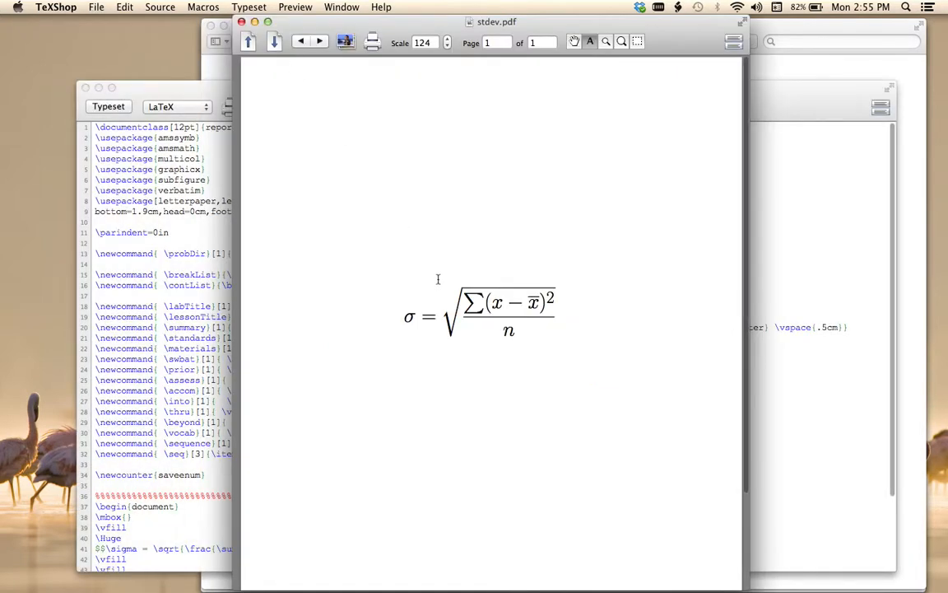
# Step: Add the subscript _i to the first x in the sigma equation of stdev.tex, then save and typeset the document
pyautogui.click(188, 119)
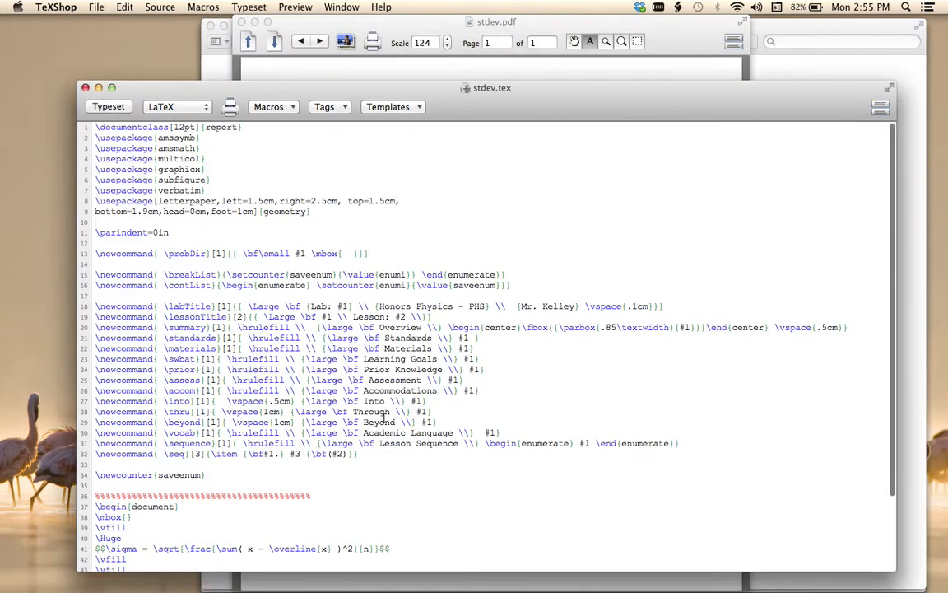
pyautogui.scroll(-2, 354, 453)
pyautogui.click(251, 511)
pyautogui.write('_i')
pyautogui.press('super+s')
pyautogui.press('super+t')
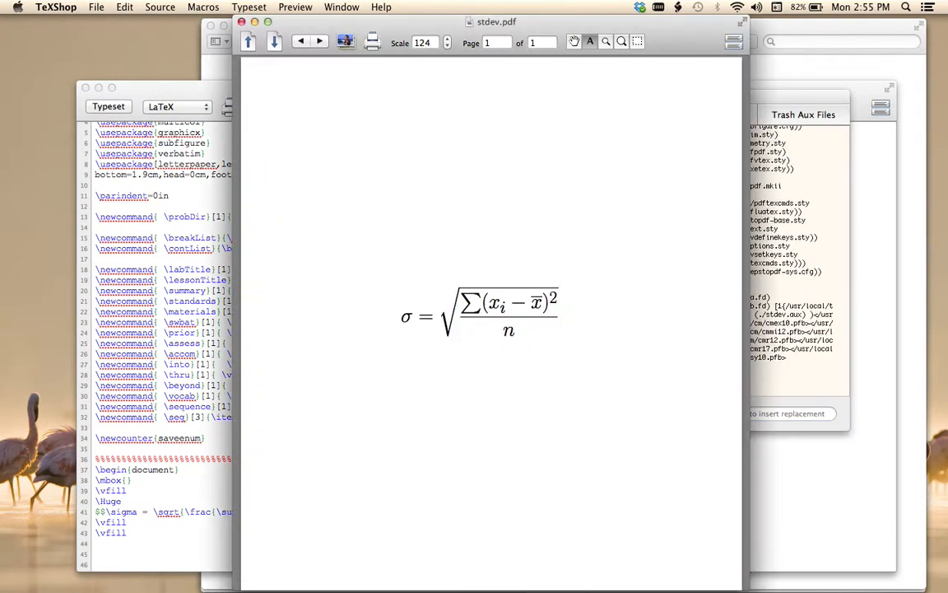
# Step: Enlarge the typeset standard deviation formula in the stdev.pdf preview to examine it
pyautogui.press('super+plus')
pyautogui.press('super+plus')
pyautogui.press('super+plus')
pyautogui.press('super+plus')
pyautogui.press('super+plus')
pyautogui.press('super+plus')
pyautogui.press('super+plus')
pyautogui.press('super+plus')
pyautogui.press('super+plus')
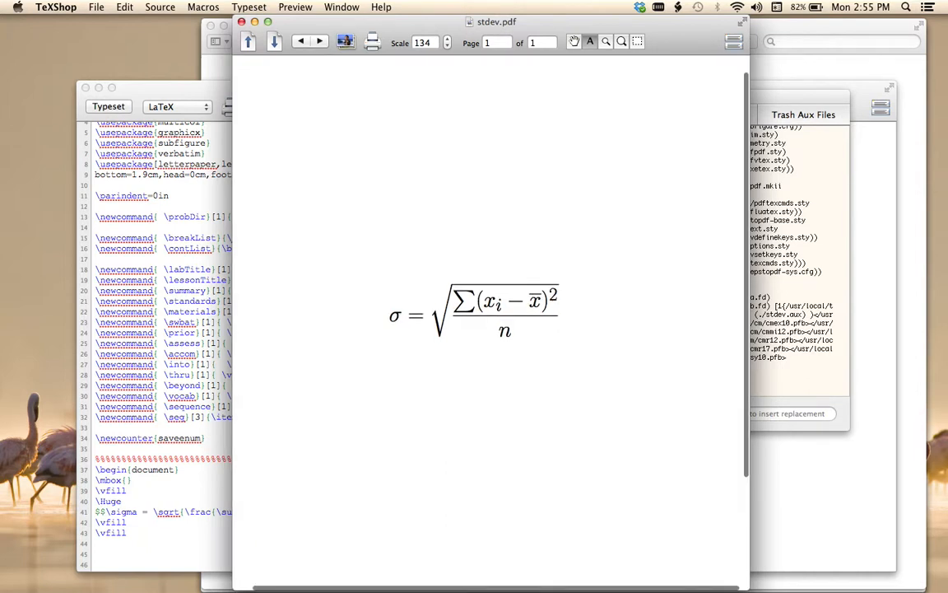
# Step: Enlarge the standard deviation formula further and highlight the squared difference term (x_i − x̄)^2 in its numerator
pyautogui.press('super+plus')
pyautogui.press('super+plus')
pyautogui.press('super+plus')
pyautogui.press('super+plus')
pyautogui.press('super+plus')
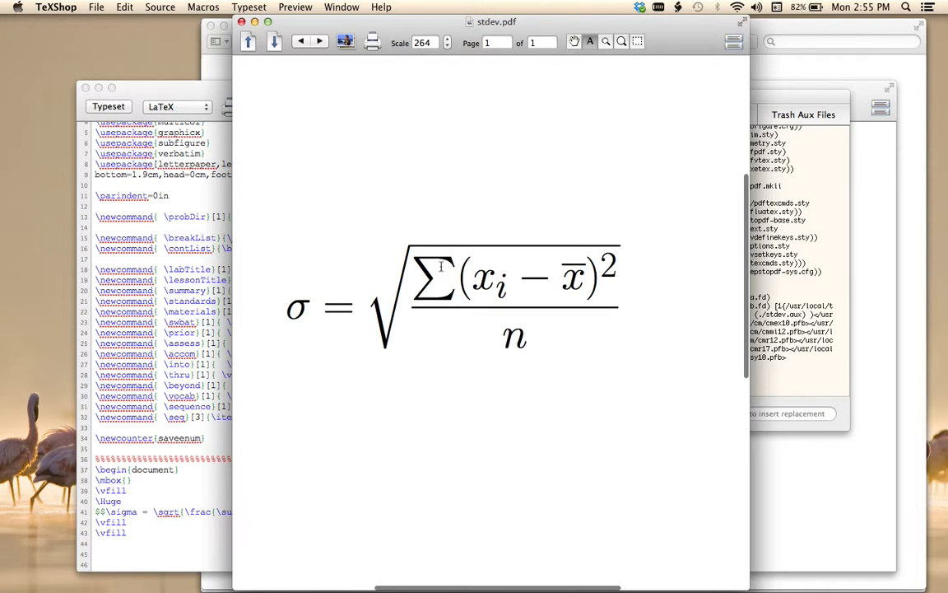
pyautogui.moveTo(414, 262); pyautogui.dragTo(620, 281)
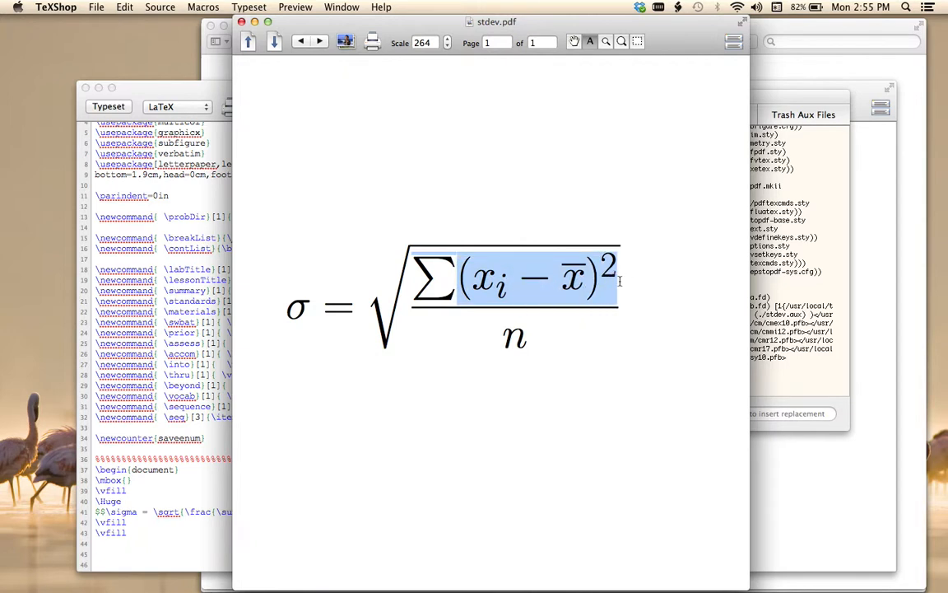
pyautogui.click(596, 282)
pyautogui.moveTo(458, 282); pyautogui.dragTo(622, 271)
# Step: Switch to LibreOffice Calc and enter the formula =(B2 - E2)^2 in cell G2 under Square difference from Mean
pyautogui.press('super+Tab')
pyautogui.press('super+Tab')
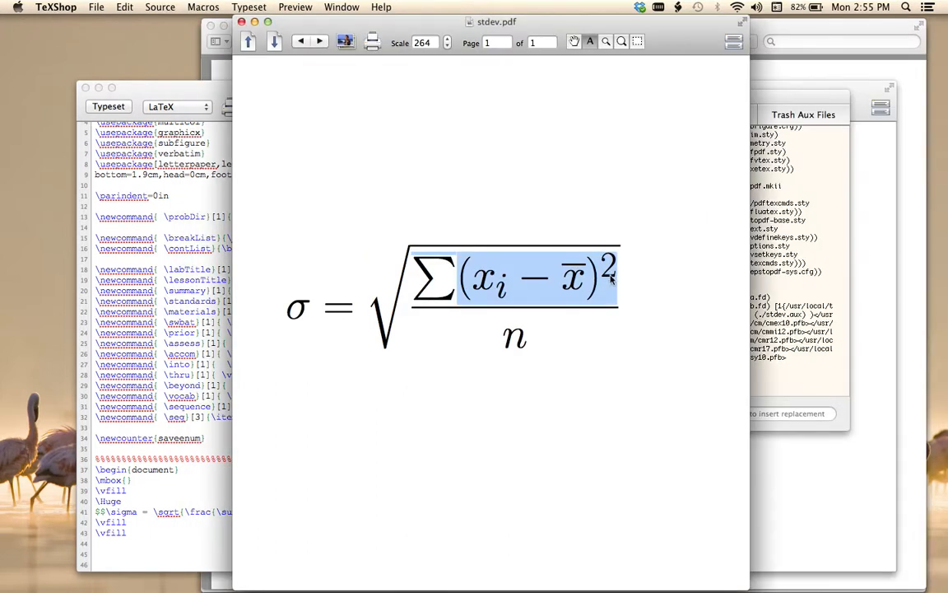
pyautogui.press('super+Tab')
pyautogui.press('super+Tab')
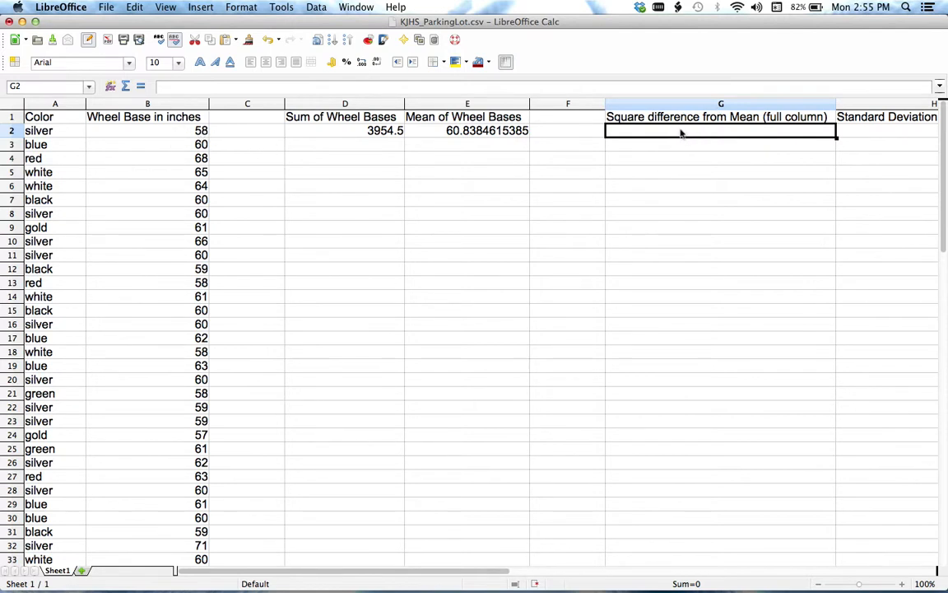
pyautogui.write('=(B2 -')
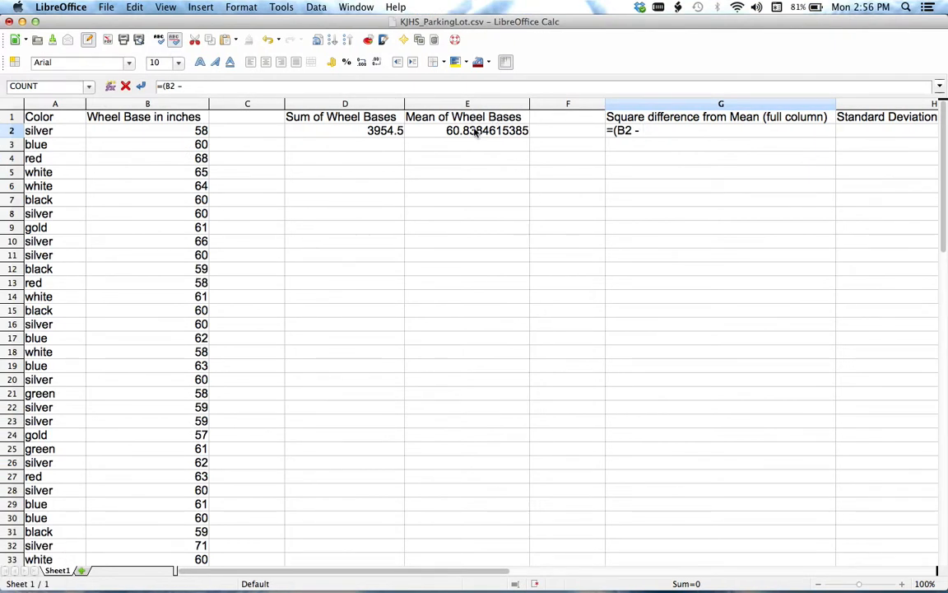
pyautogui.write('E2)^2')
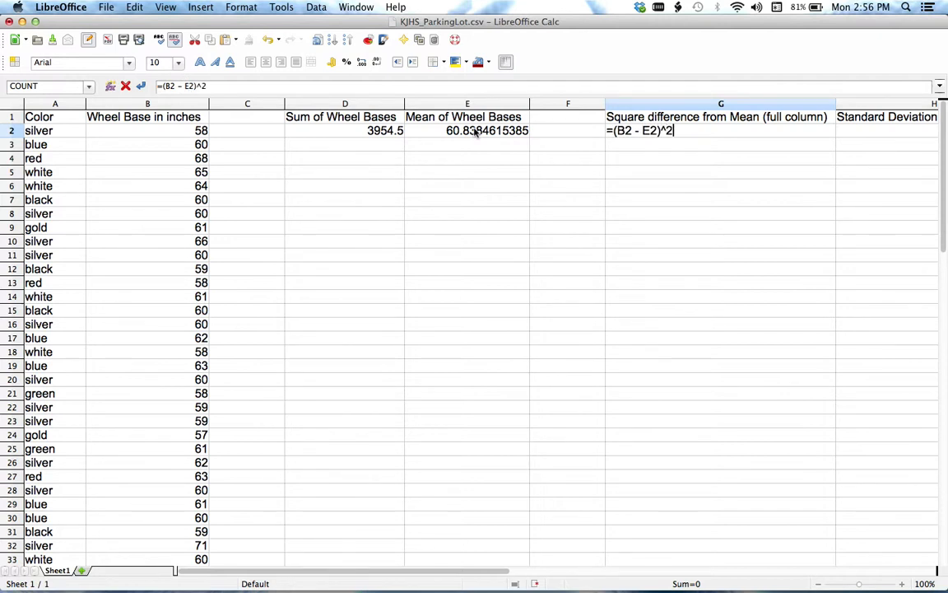
pyautogui.press('Return')
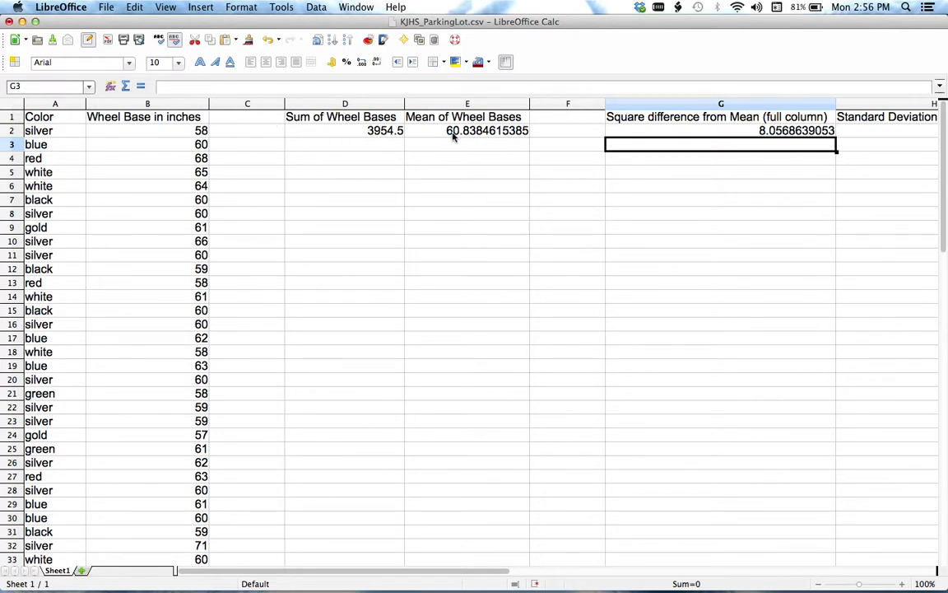
# Step: Switch to TeXShop and re-examine the squared difference term in the numerator of the standard deviation formula
pyautogui.press('super+Tab')
pyautogui.moveTo(634, 265); pyautogui.dragTo(462, 270)
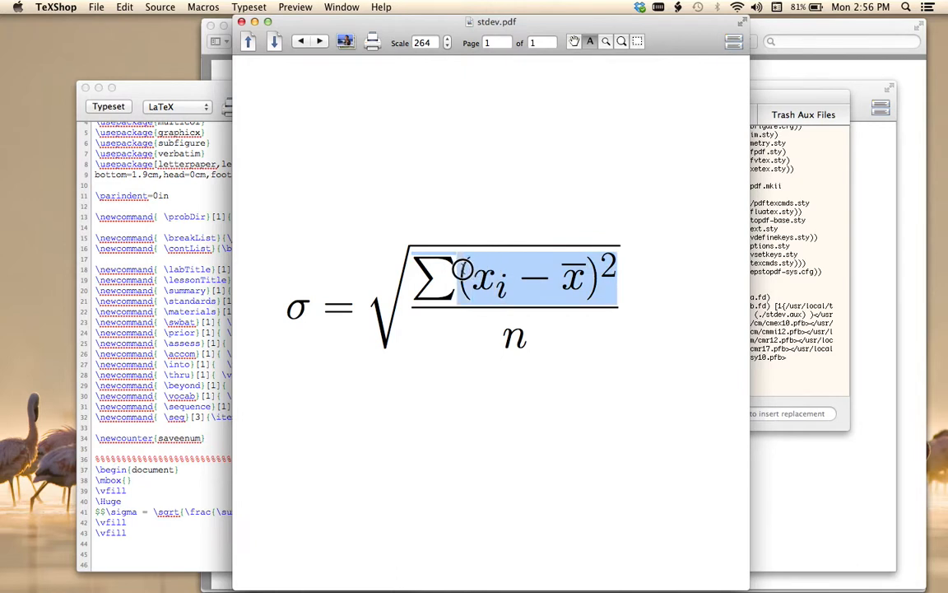
pyautogui.click(609, 284)
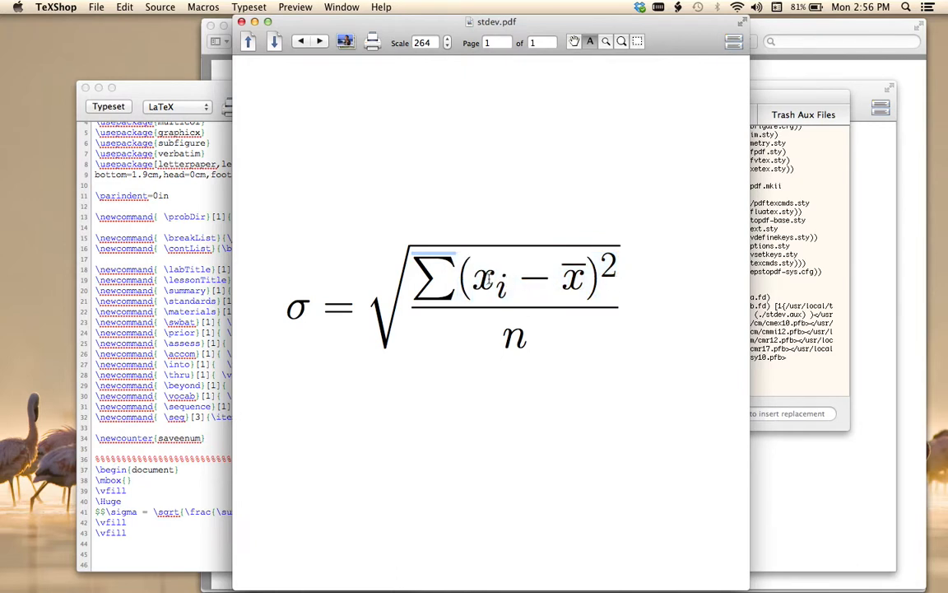
# Step: Return to the KJHS_ParkingLot.csv spreadsheet and try to fill the G2 formula down through cell G8
pyautogui.hotkey('ctrl', 'Left')
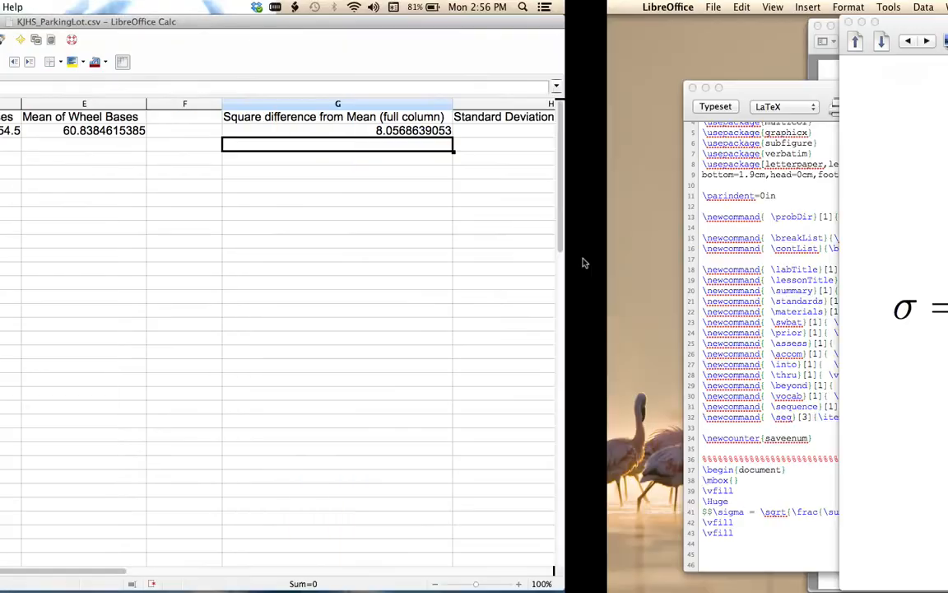
pyautogui.click(798, 134)
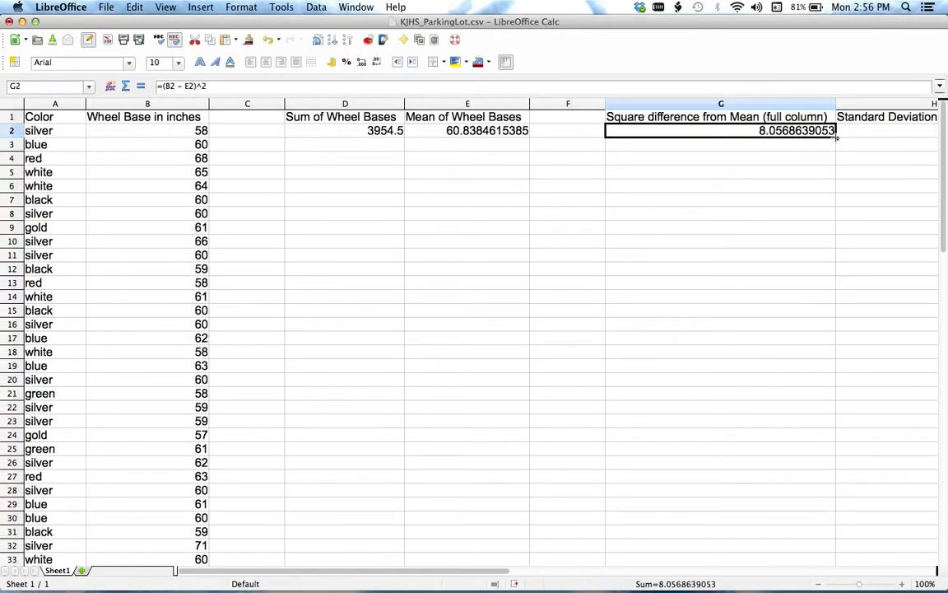
pyautogui.moveTo(836, 138); pyautogui.dragTo(840, 218)
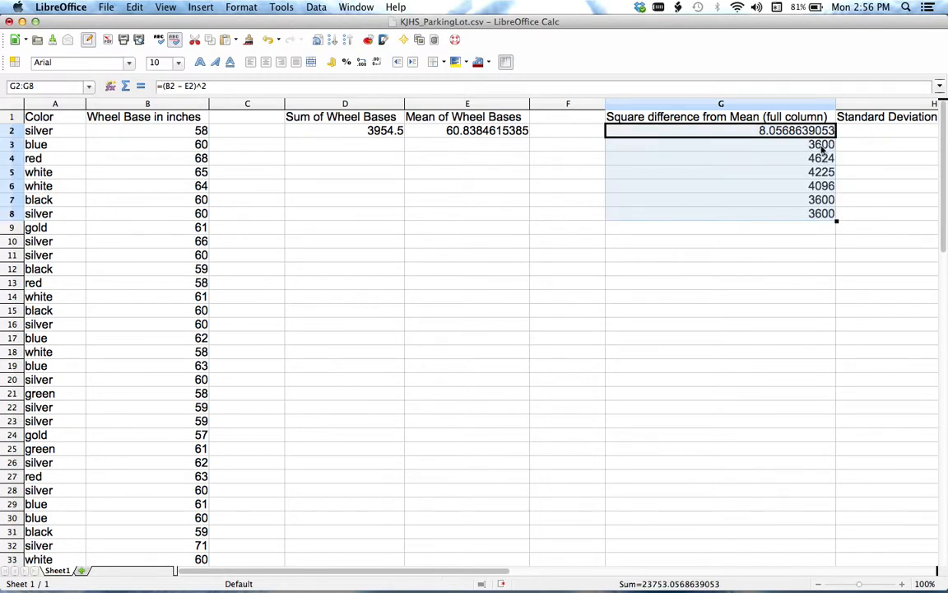
pyautogui.click(848, 214)
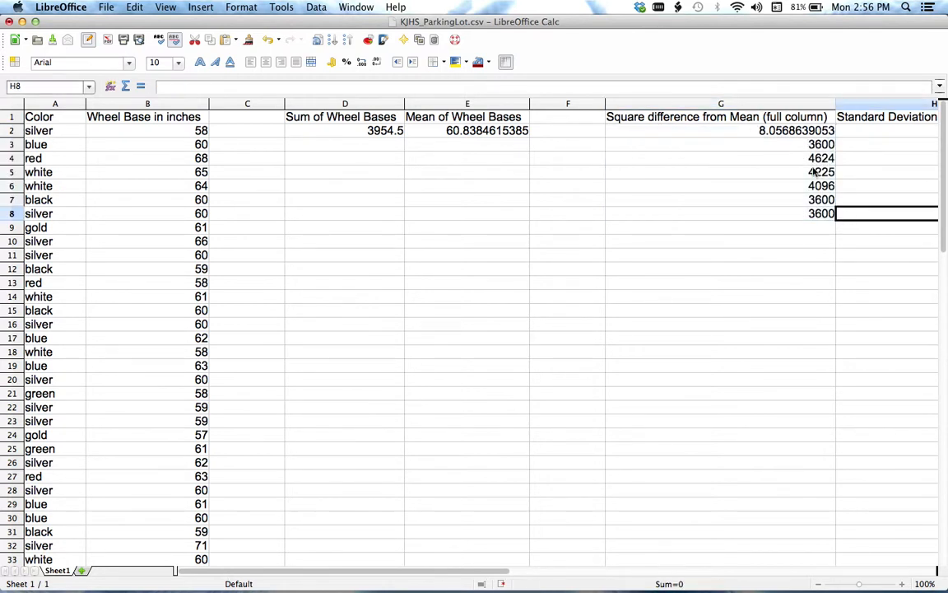
# Step: Compare the formulas in cells G2 and G3 to check how their references to the mean cell differ
pyautogui.click(762, 134)
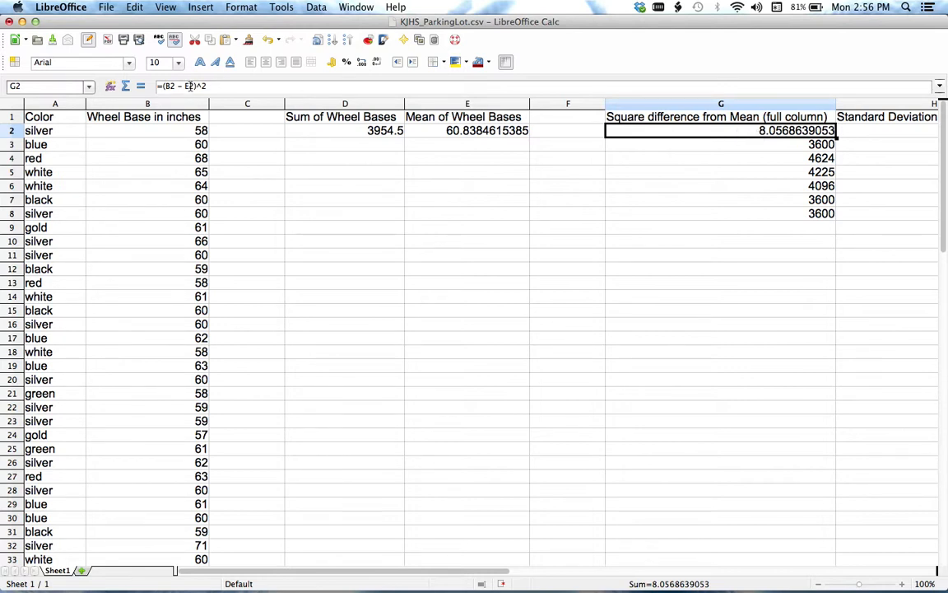
pyautogui.click(725, 142)
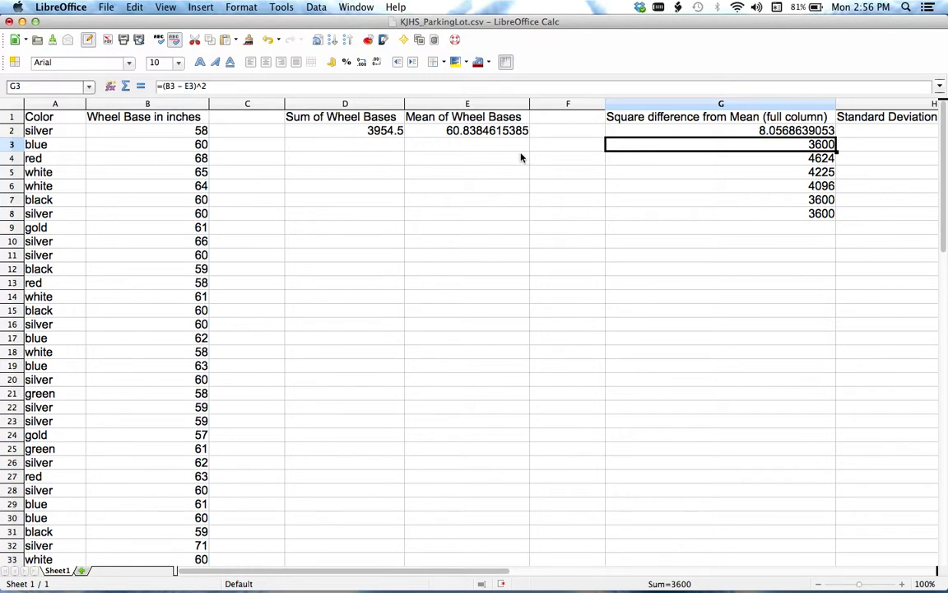
pyautogui.click(741, 131)
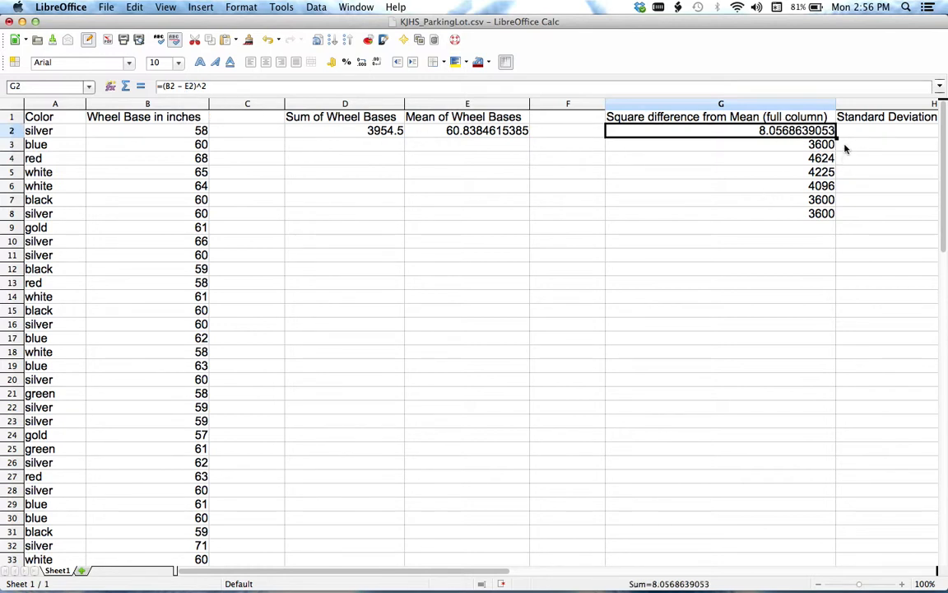
# Step: Delete the contents of cells G2:G8 using the default content types
pyautogui.moveTo(836, 135); pyautogui.dragTo(836, 224)
pyautogui.press('BackSpace')
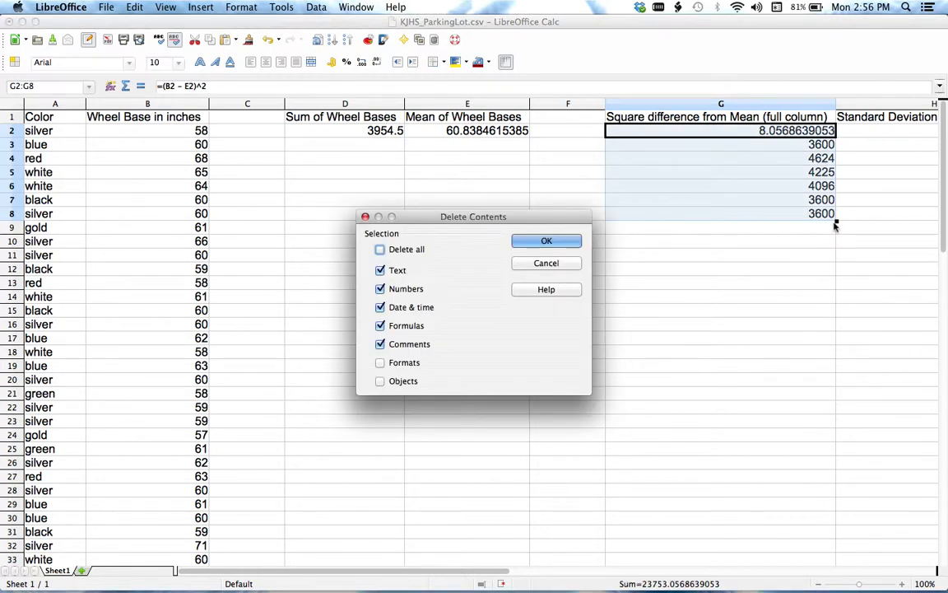
pyautogui.press('Return')
# Step: Enter the formula =(B2-60.838)^2 in cell G2, using the mean as a fixed number
pyautogui.click(753, 130)
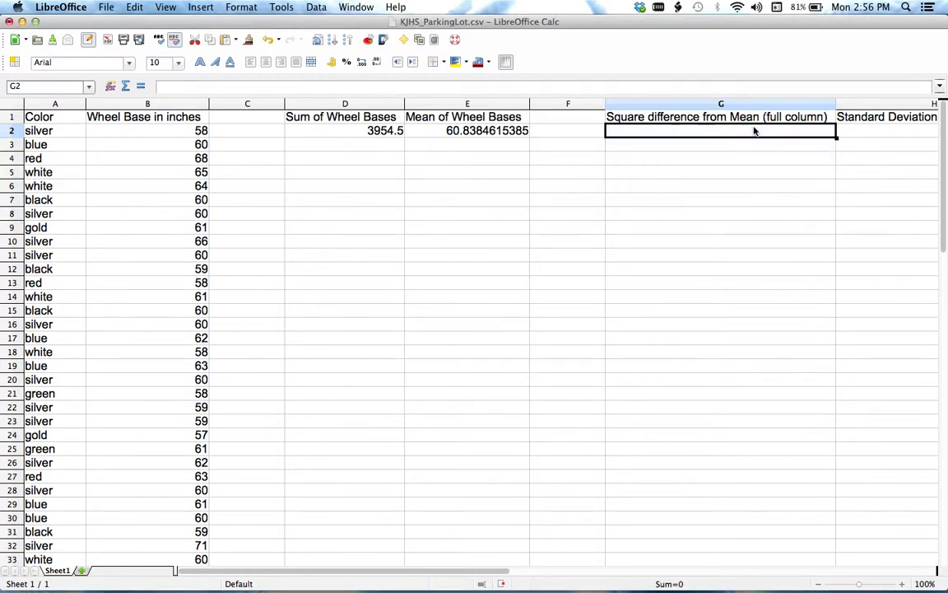
pyautogui.write('=(')
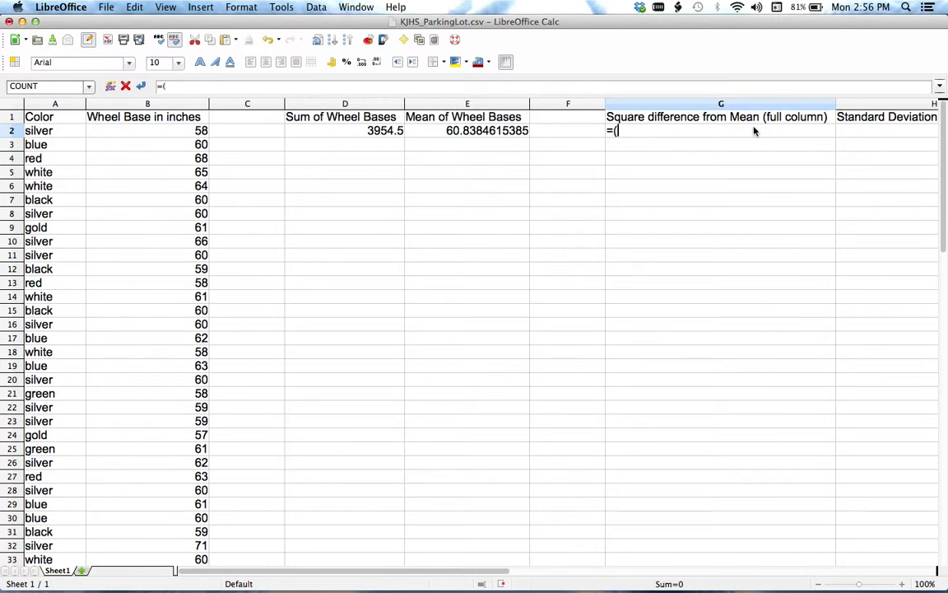
pyautogui.click(174, 130)
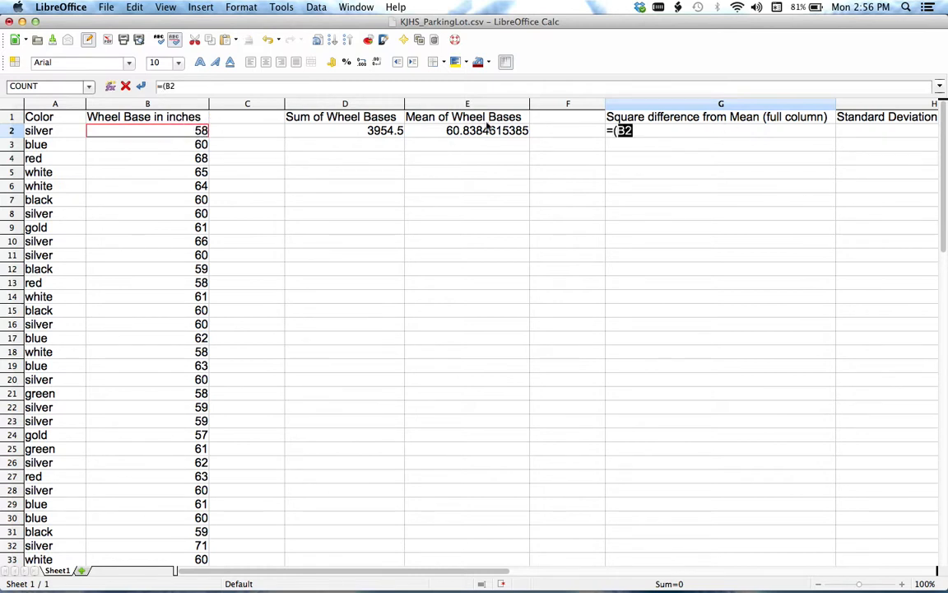
pyautogui.click(652, 133)
pyautogui.write('60.838')
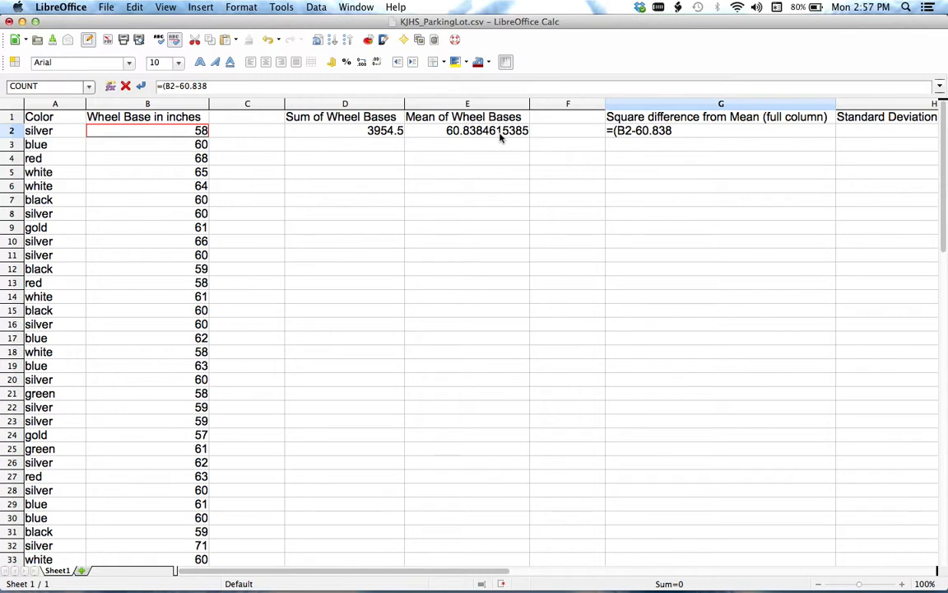
pyautogui.write(')^2')
pyautogui.press('Return')
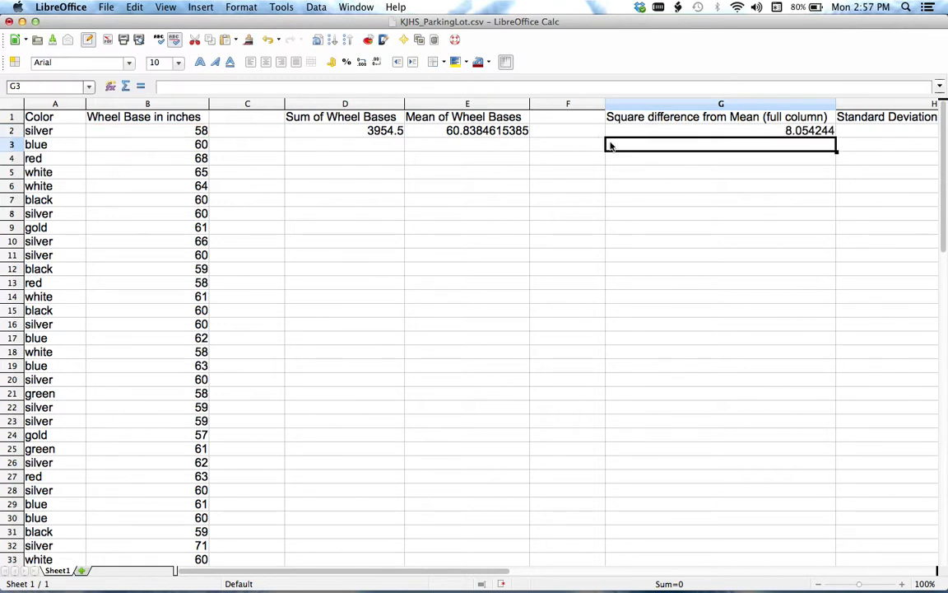
# Step: Fill the squared-difference formula from G2 down column G through row 66, the last row of wheel base data
pyautogui.click(823, 131)
pyautogui.moveTo(836, 136); pyautogui.dragTo(821, 345)
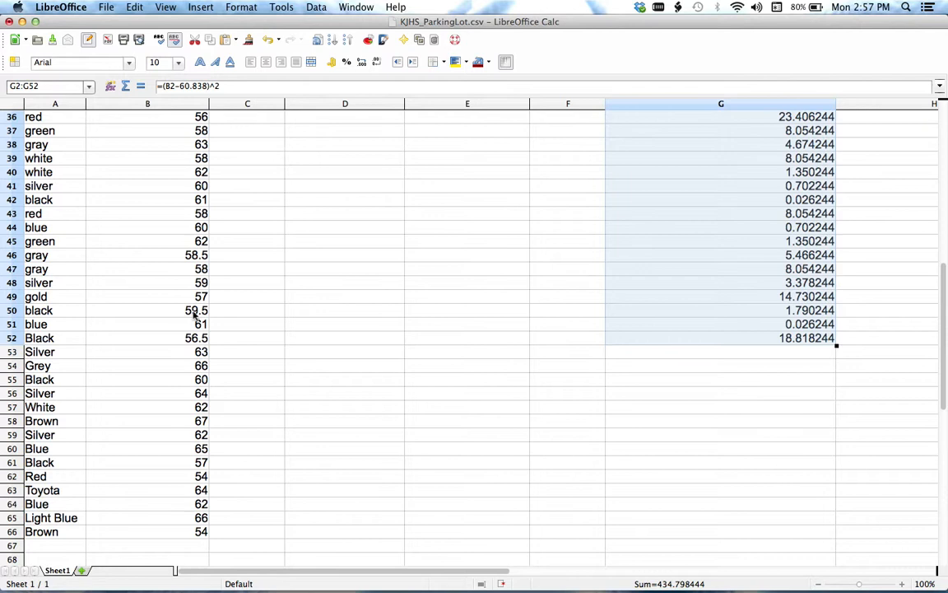
pyautogui.scroll(3, 212, 299)
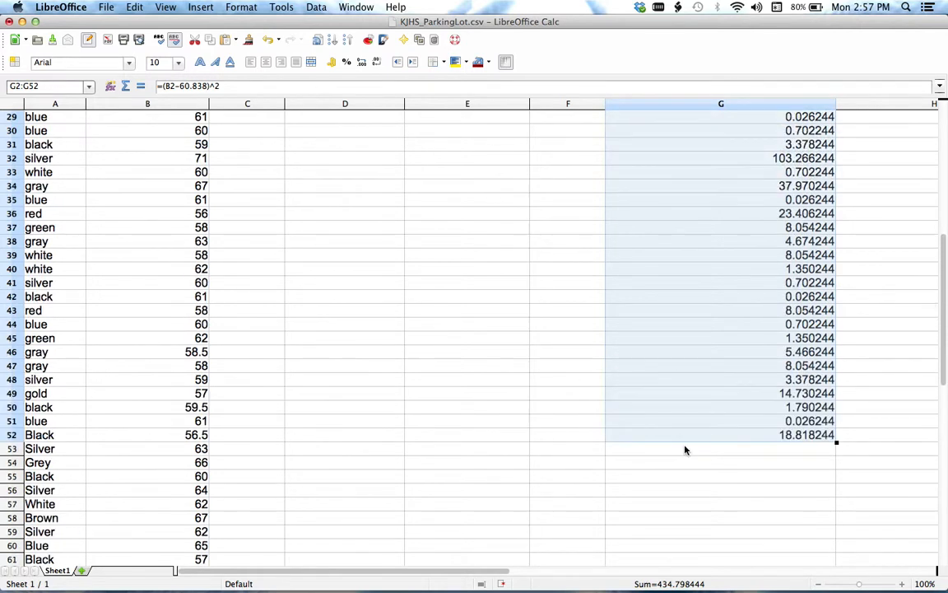
pyautogui.click(764, 488)
pyautogui.click(766, 435)
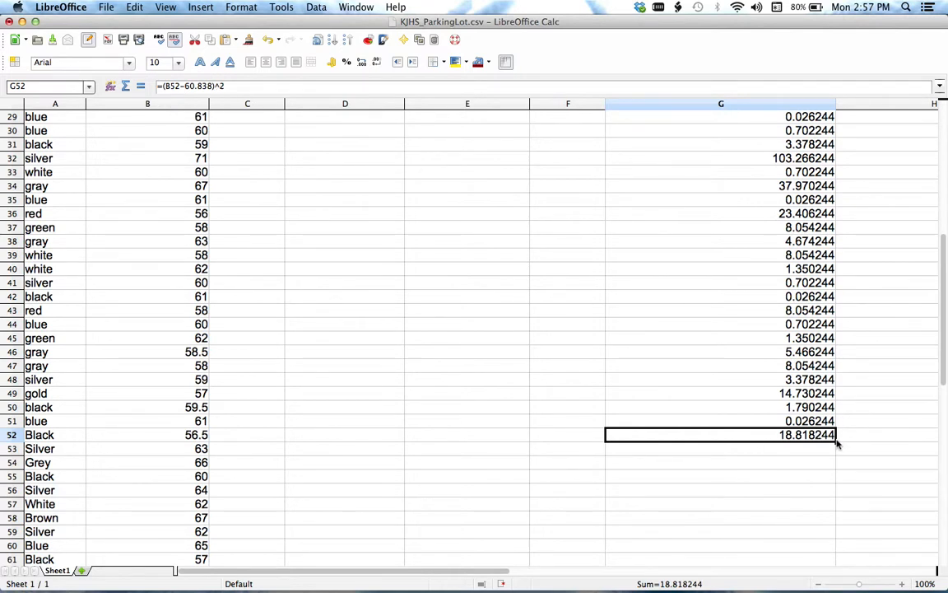
pyautogui.moveTo(836, 439); pyautogui.dragTo(791, 204)
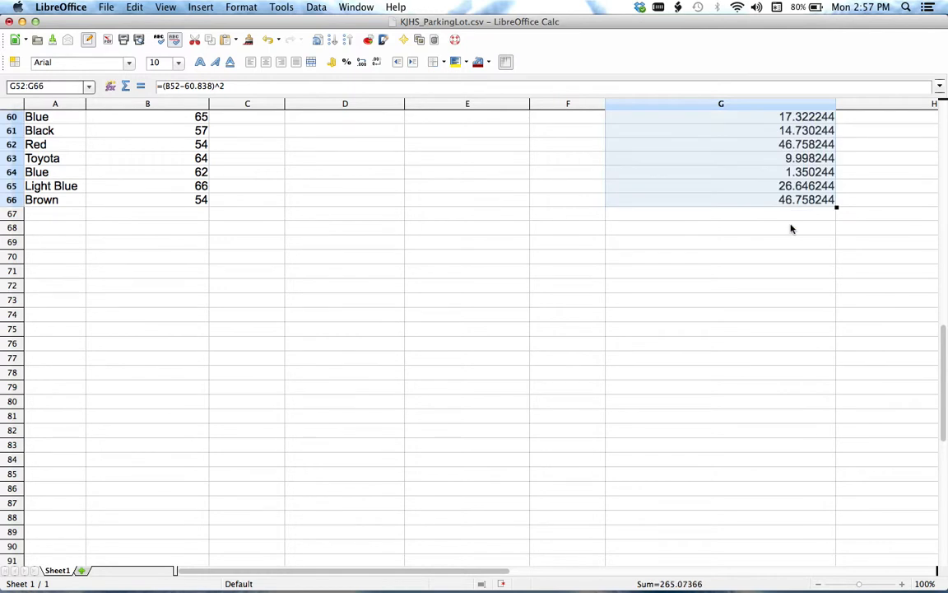
pyautogui.scroll(6, 790, 227)
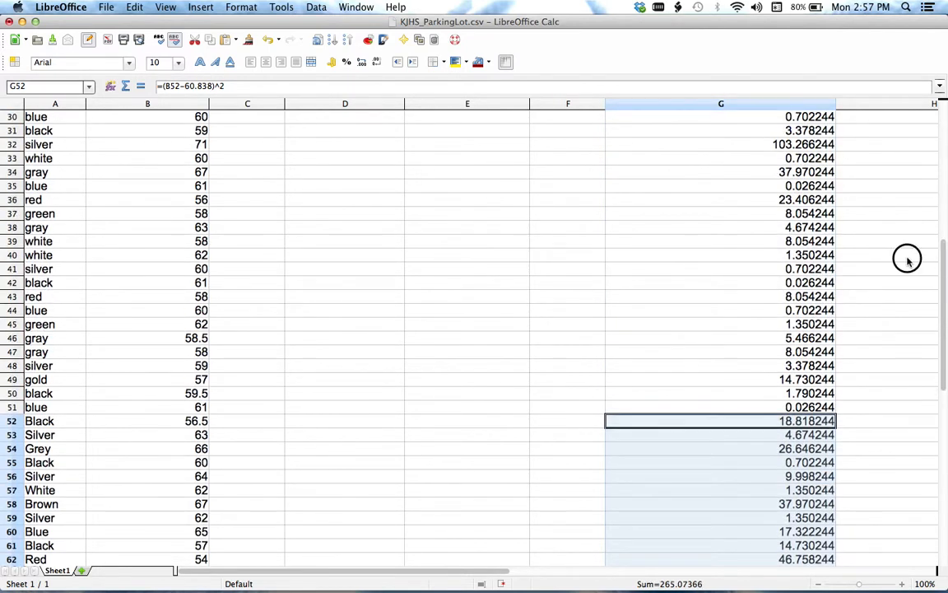
pyautogui.click(906, 256)
# Step: Select cell H2 under Standard Deviation of Wheel Bases and switch to Preview to examine the full formula in stdev.pdf
pyautogui.scroll(2, 908, 262)
pyautogui.scroll(8, 909, 261)
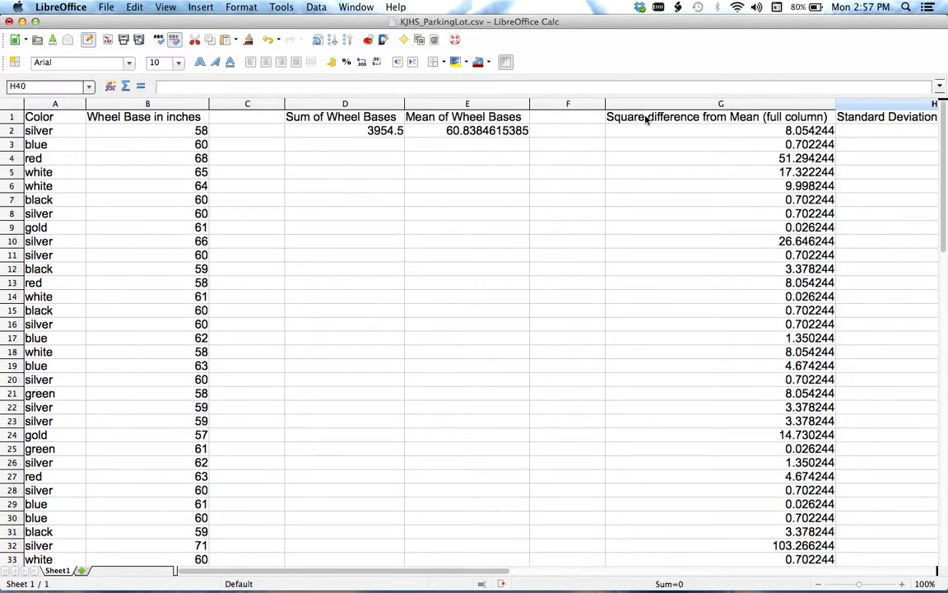
pyautogui.hscroll(6, 735, 129)
pyautogui.hscroll(-2, 736, 129)
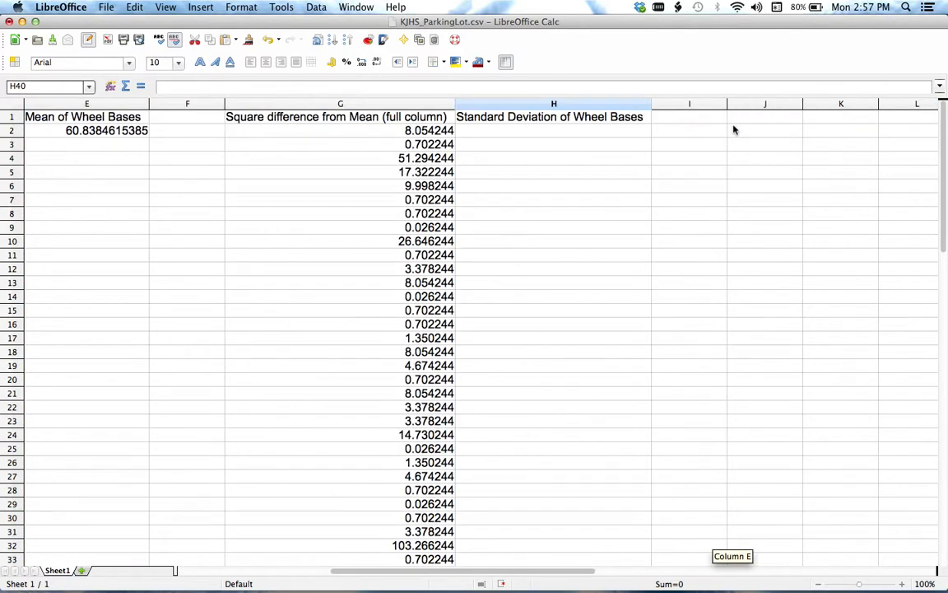
pyautogui.click(603, 132)
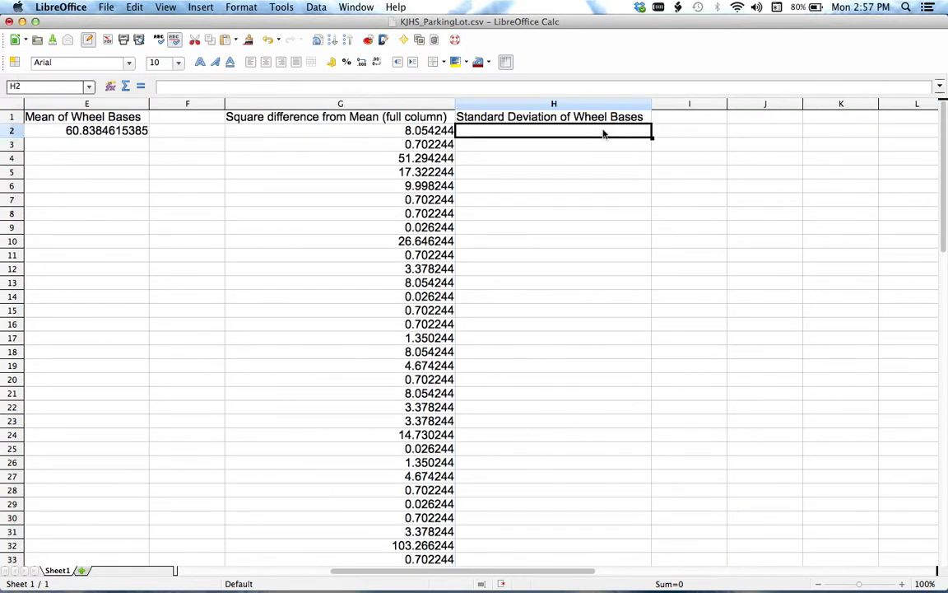
pyautogui.press('super+Tab')
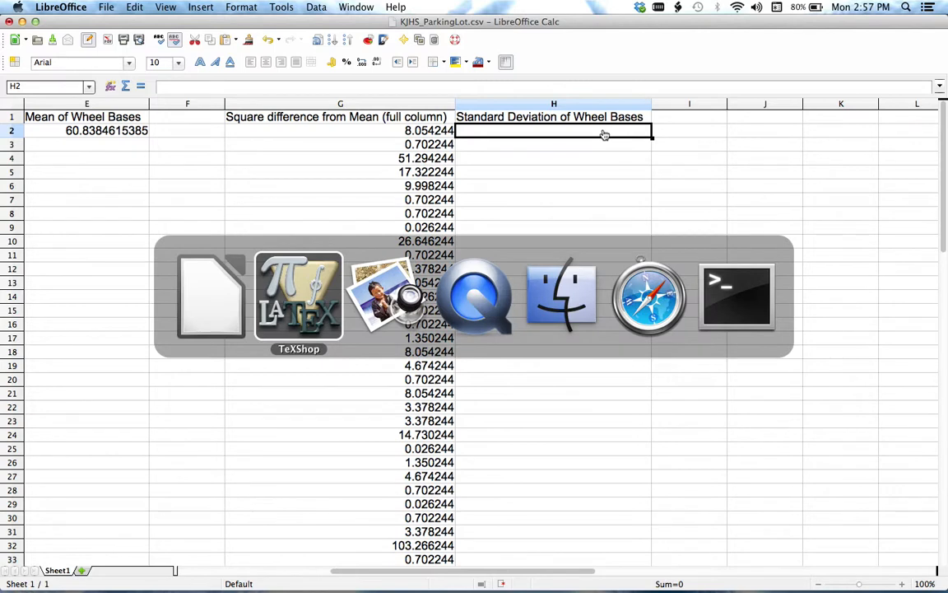
pyautogui.press('super+Tab')
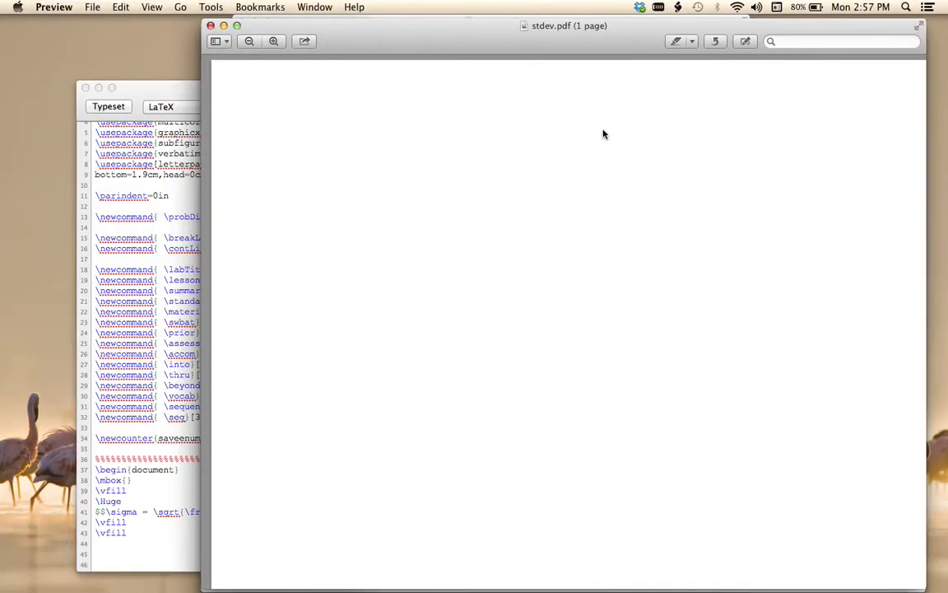
pyautogui.scroll(-5, 604, 134)
pyautogui.hscroll(5, 603, 134)
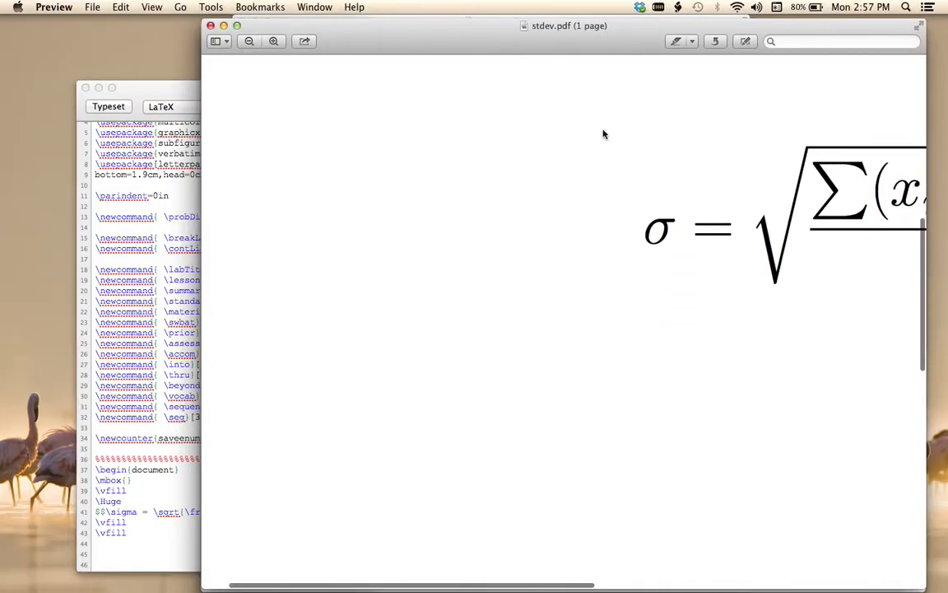
pyautogui.hscroll(5, 604, 135)
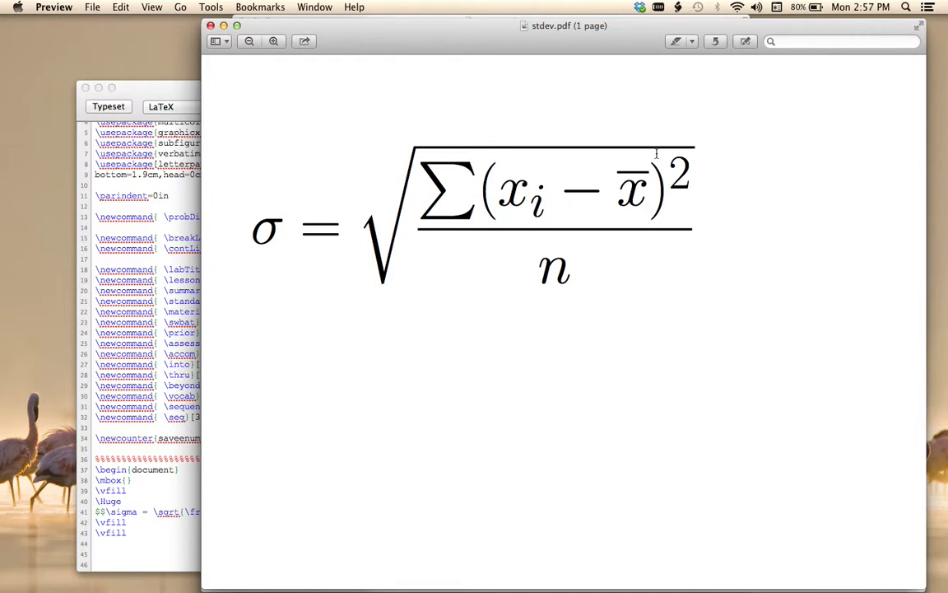
# Step: Switch back to LibreOffice Calc and begin the formula in cell H2 with =sum(G2:G66) to total the squared differences
pyautogui.press('super+Tab')
pyautogui.write('=sum')
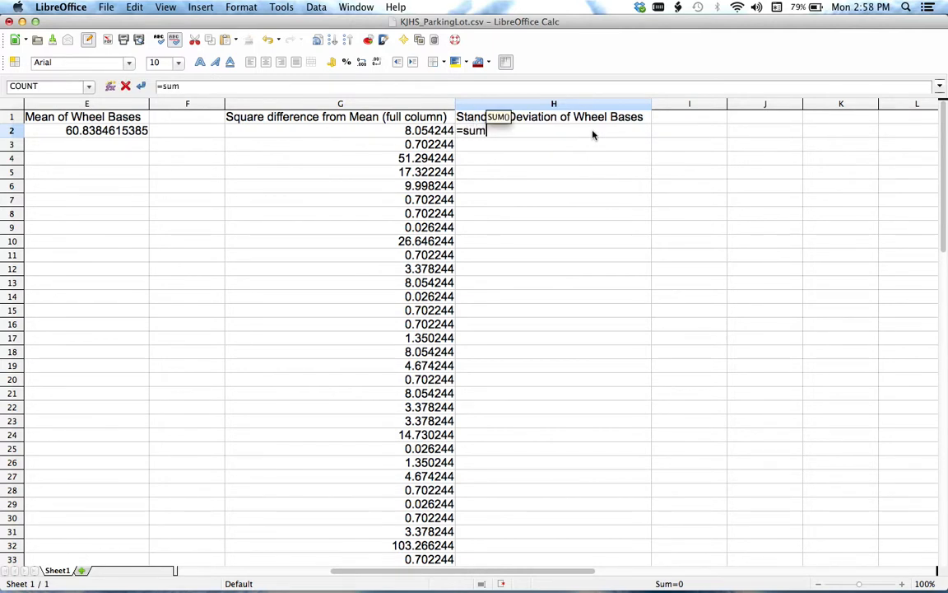
pyautogui.write('(')
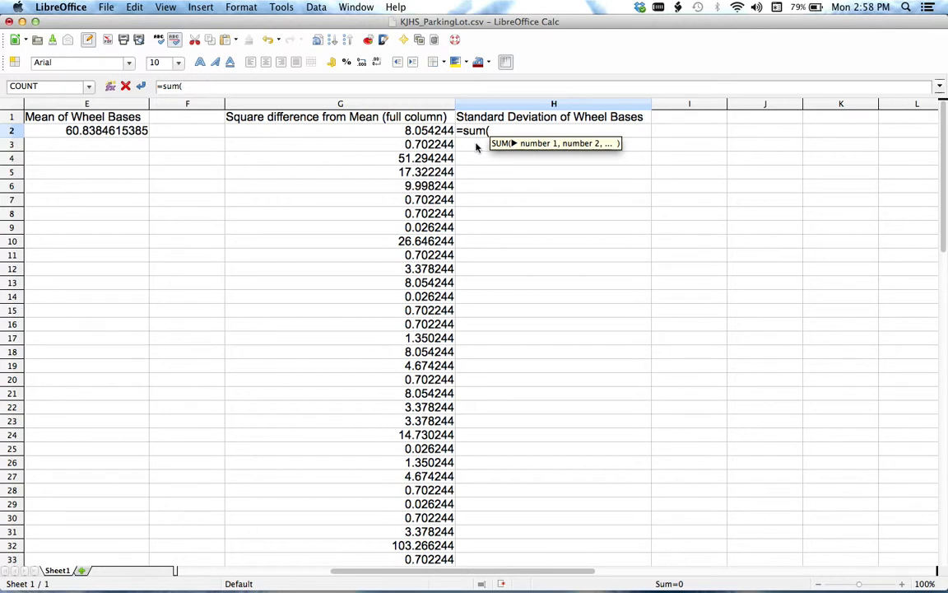
pyautogui.click(428, 131)
pyautogui.scroll(-14, 425, 207)
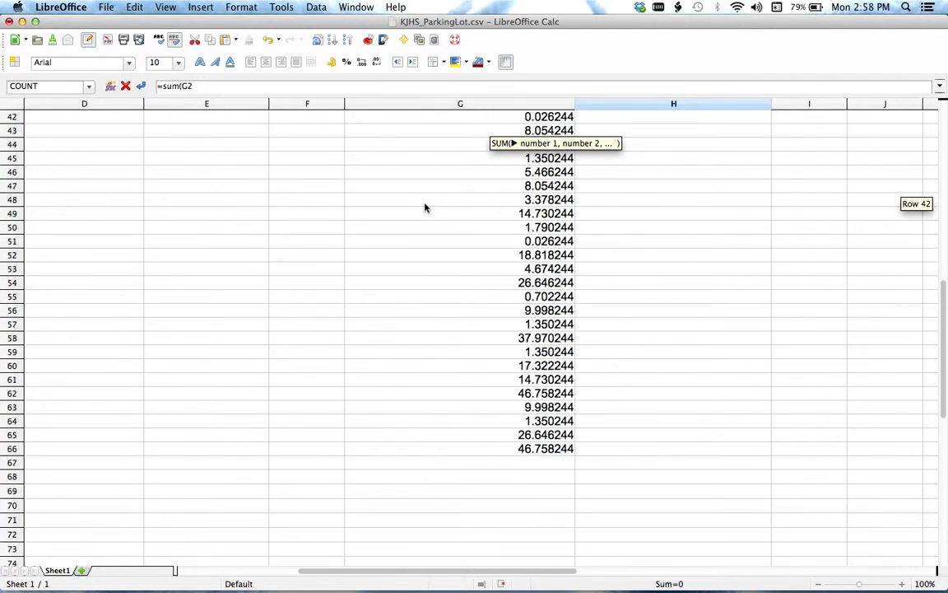
pyautogui.keyDown('shift'); pyautogui.click(504, 449); pyautogui.keyUp('shift')
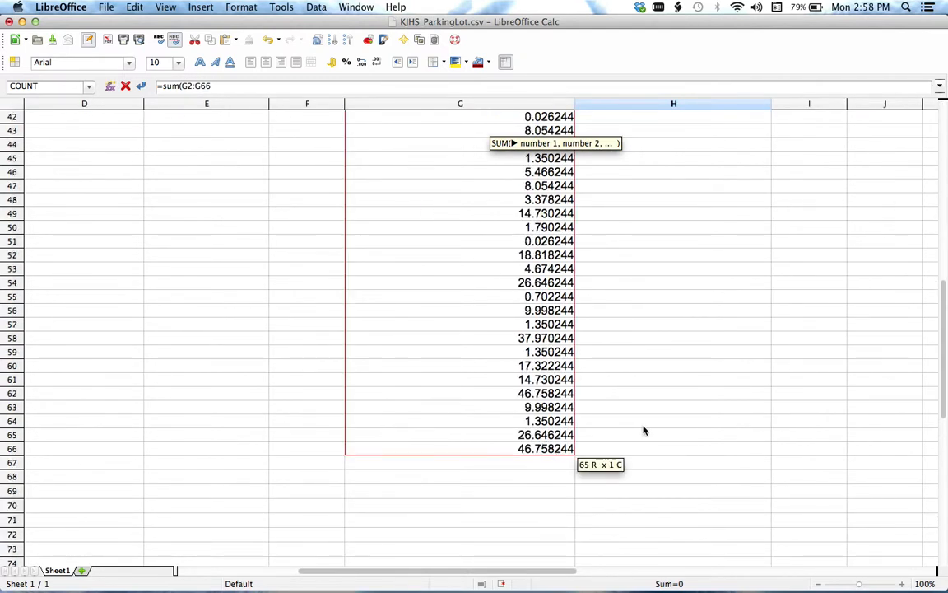
pyautogui.scroll(14, 645, 430)
pyautogui.hscroll(3, 645, 431)
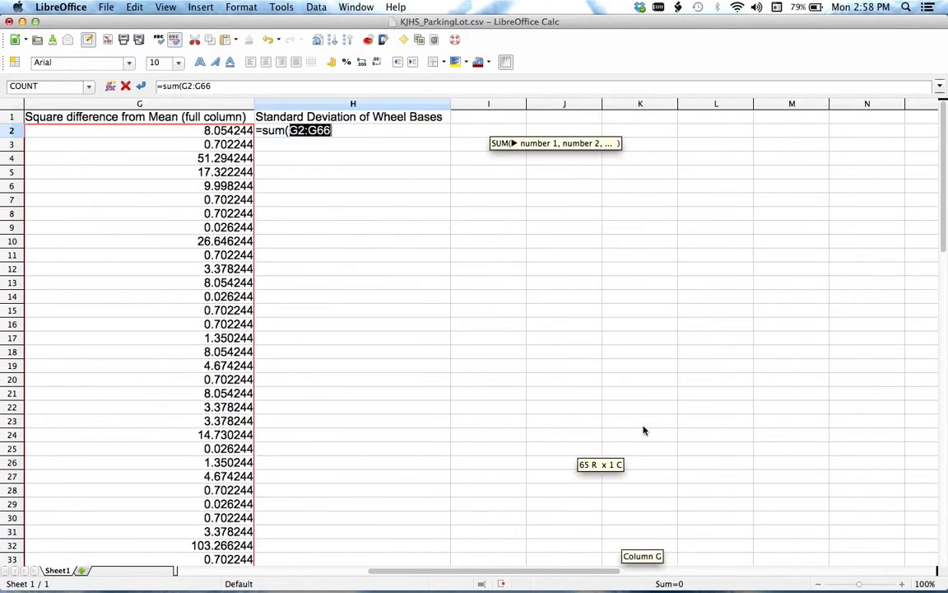
pyautogui.write(')')
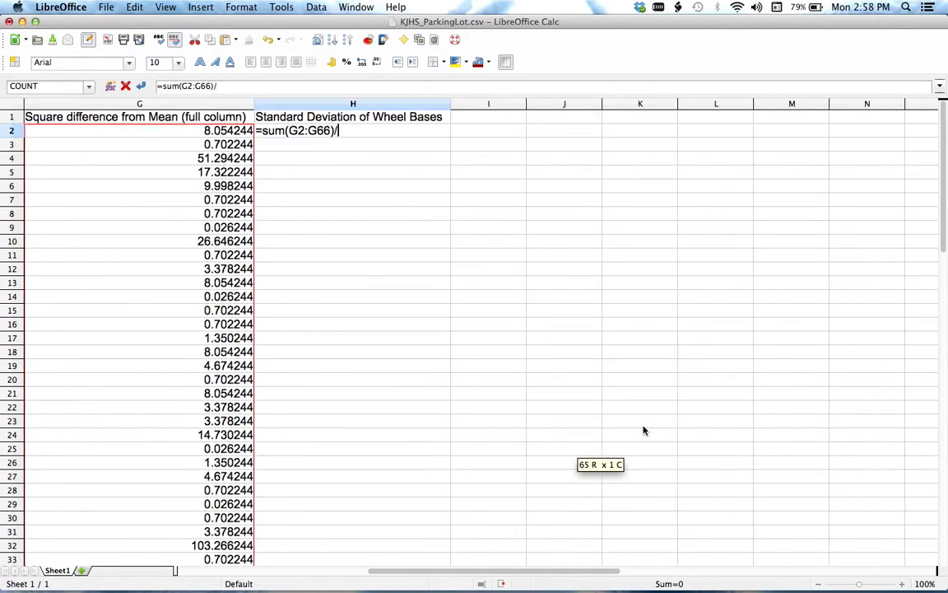
# Step: Complete the H2 formula by dividing the sum by count(G2:G66), and enter it
pyautogui.write('/count')
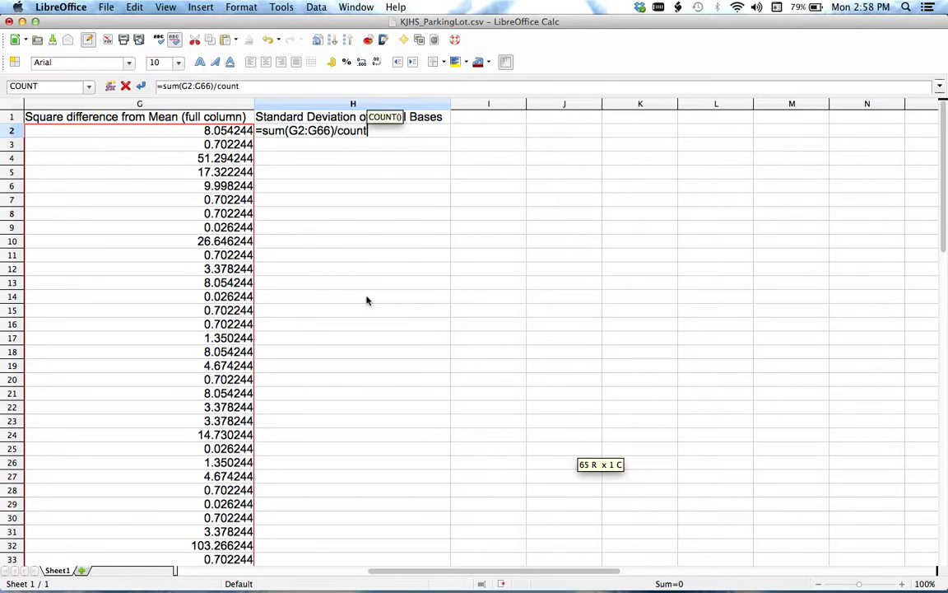
pyautogui.write('(')
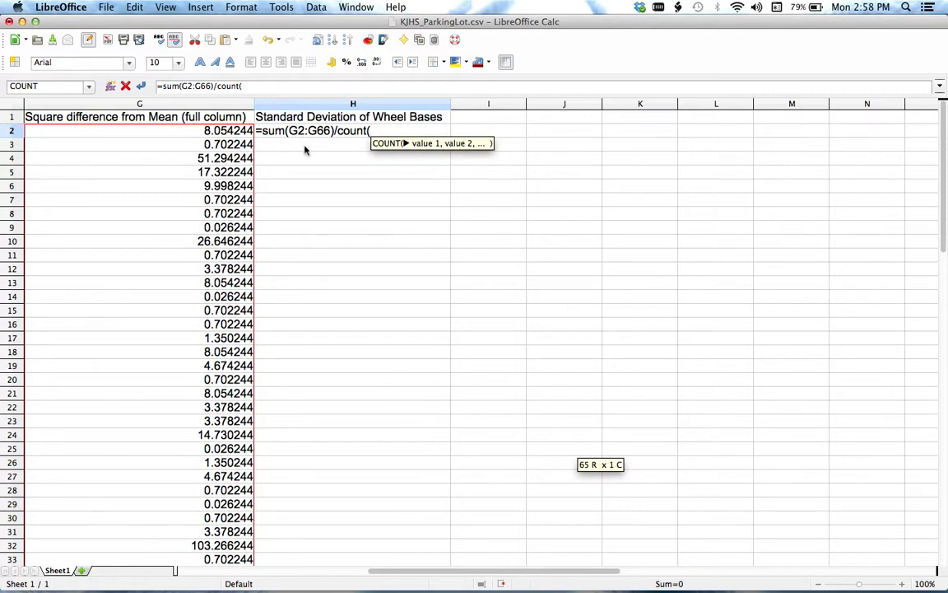
pyautogui.write('G2')
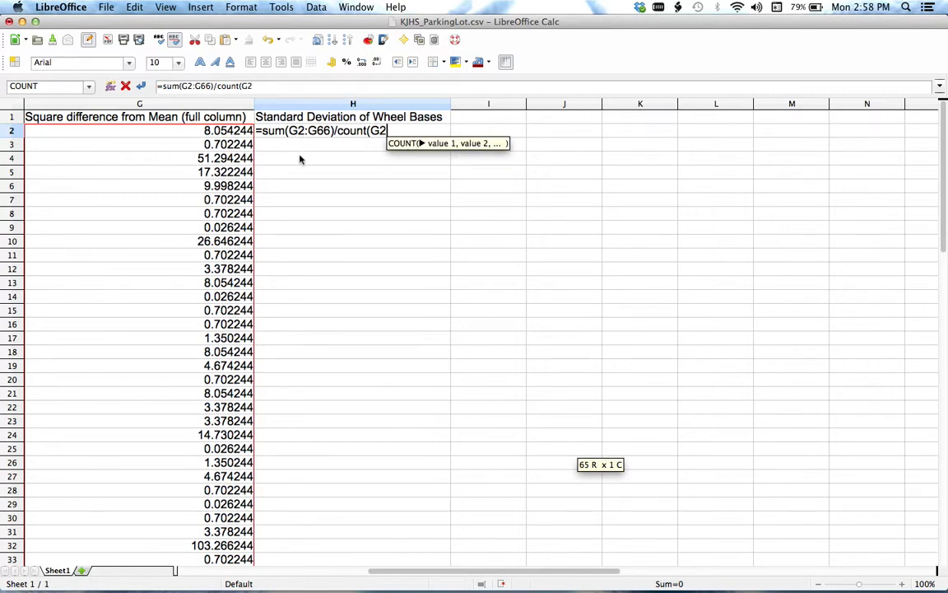
pyautogui.write(':G')
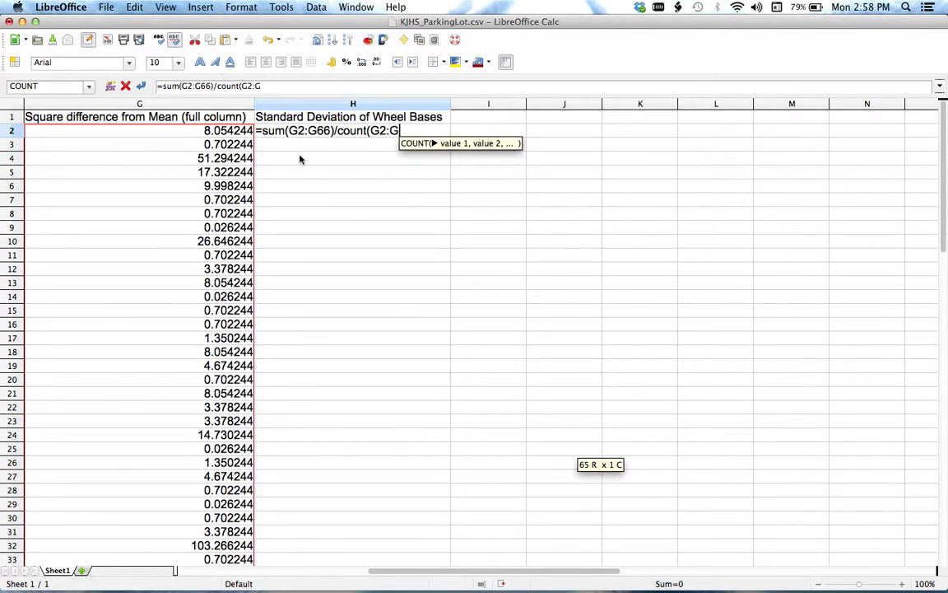
pyautogui.write('66')
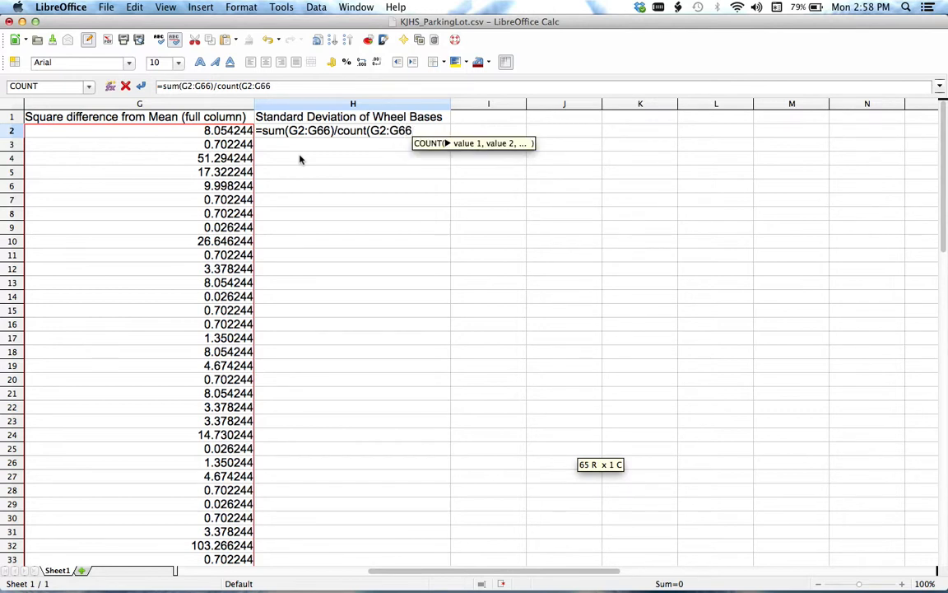
pyautogui.write(')')
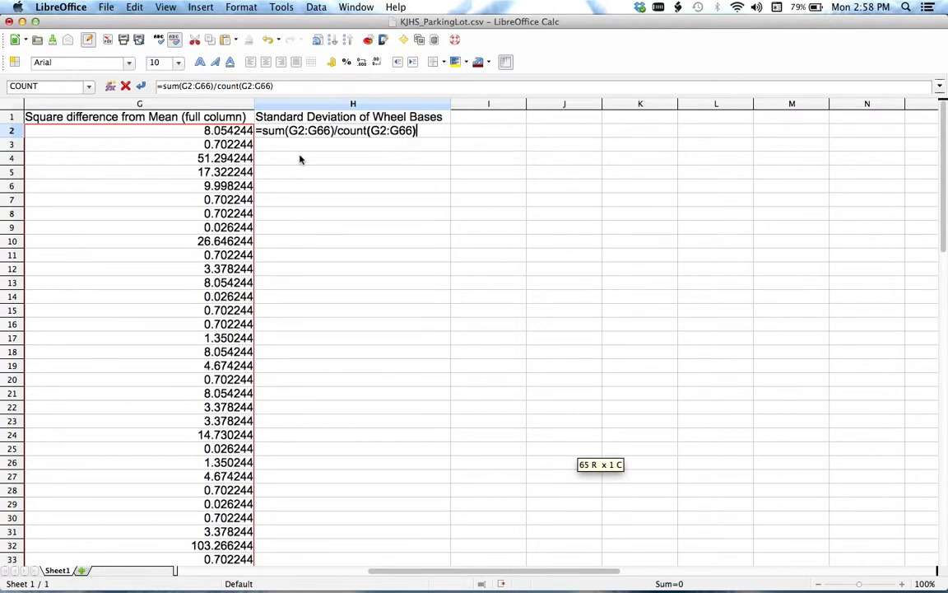
pyautogui.press('Return')
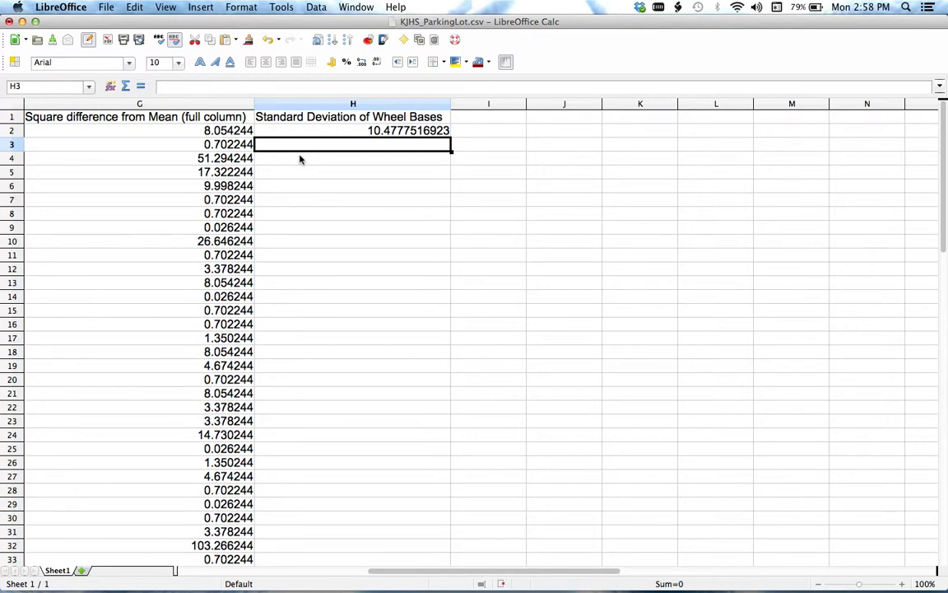
# Step: Wrap the formula in H2 in a square root so it reads =sqrt(SUM(G2:G66)/COUNT(G2:G66))
pyautogui.click(362, 133)
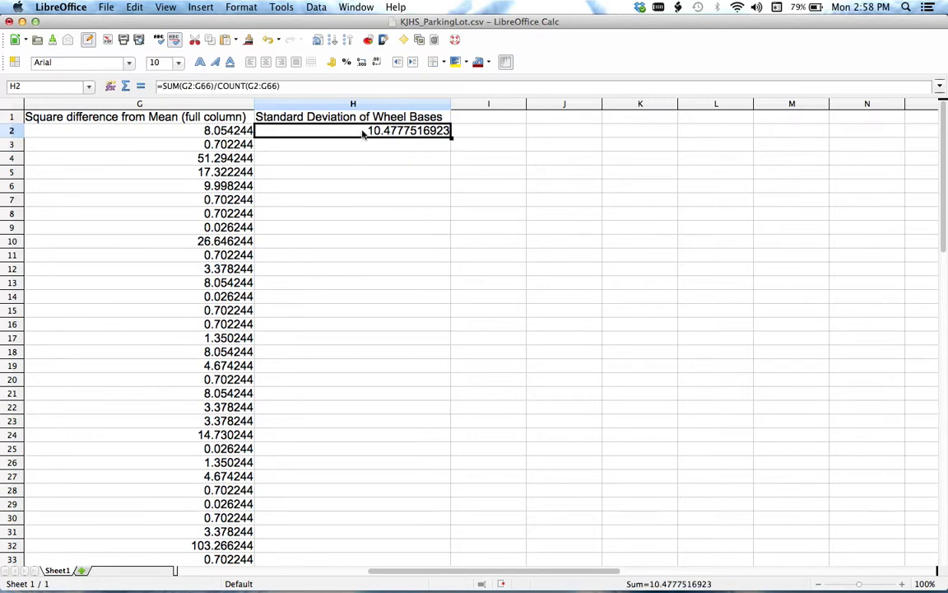
pyautogui.doubleClick(362, 133)
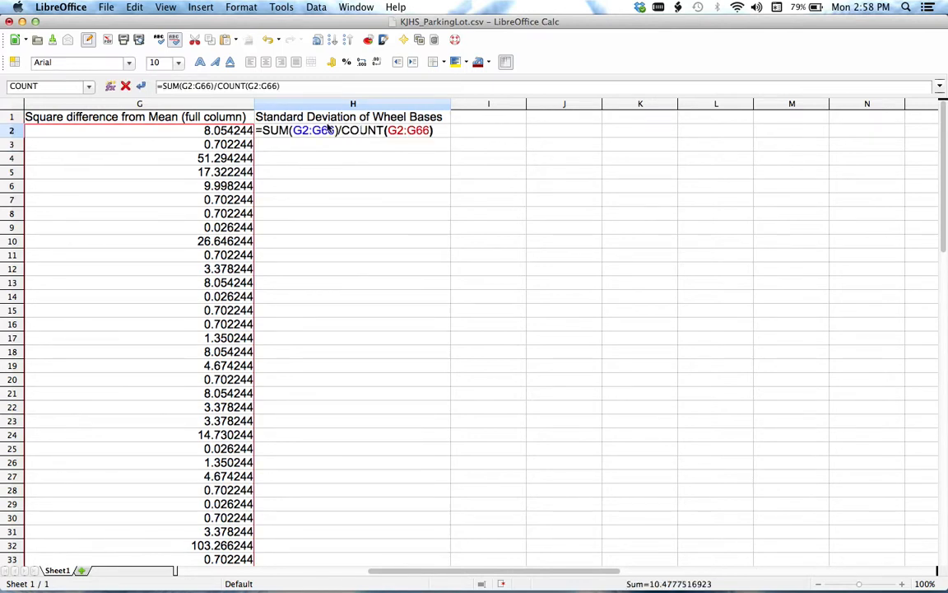
pyautogui.write('sqr')
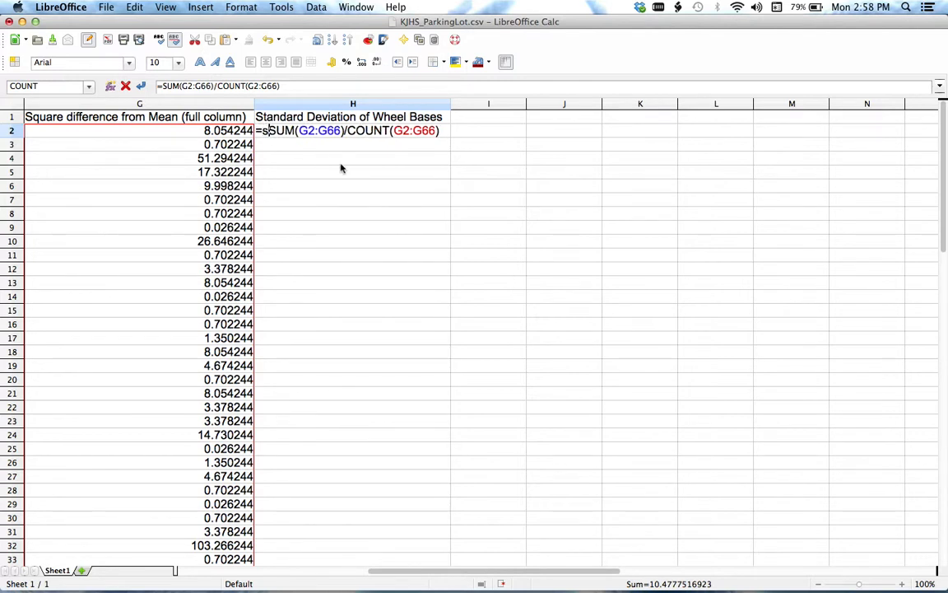
pyautogui.write('t')
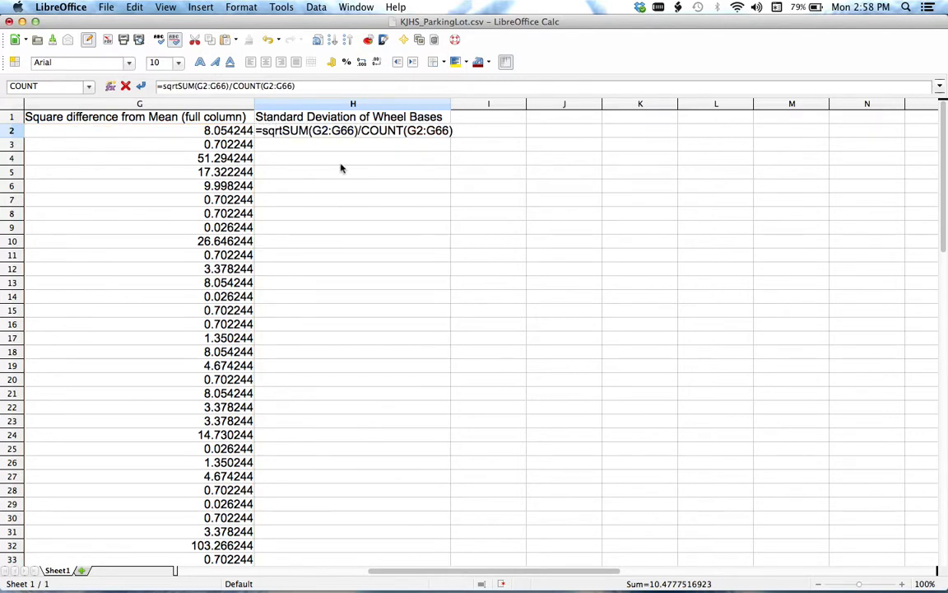
pyautogui.write('(')
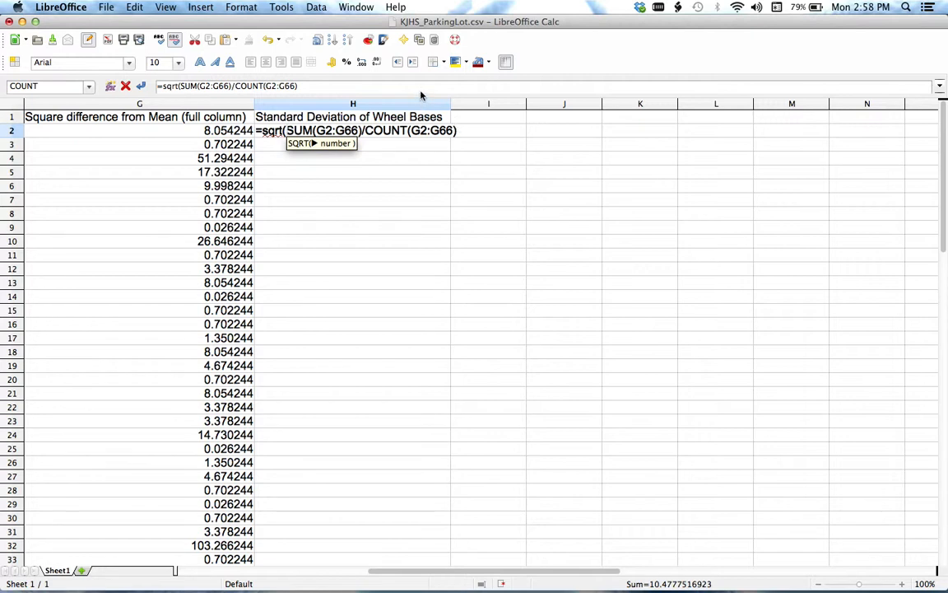
pyautogui.click(458, 131)
pyautogui.write(')')
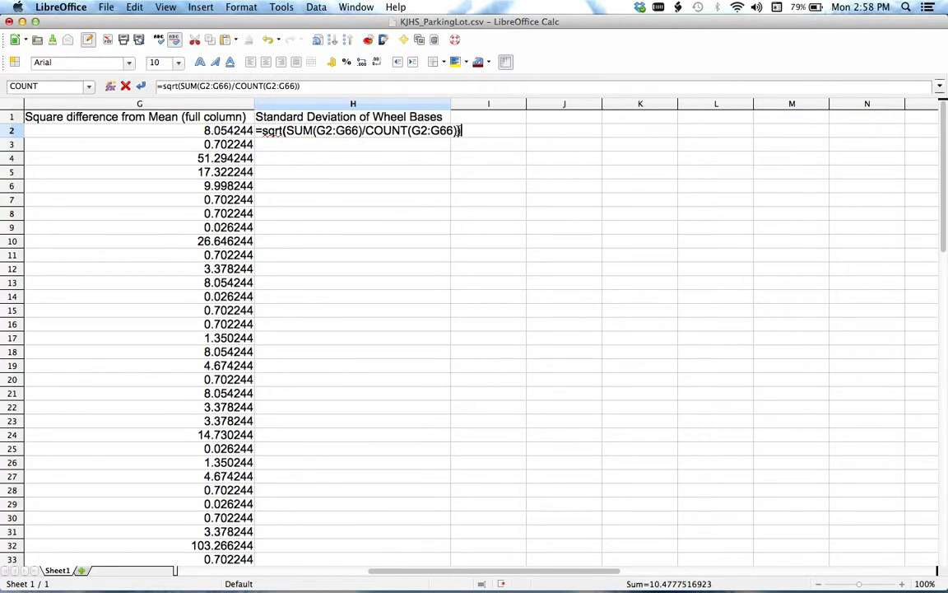
pyautogui.press('Return')
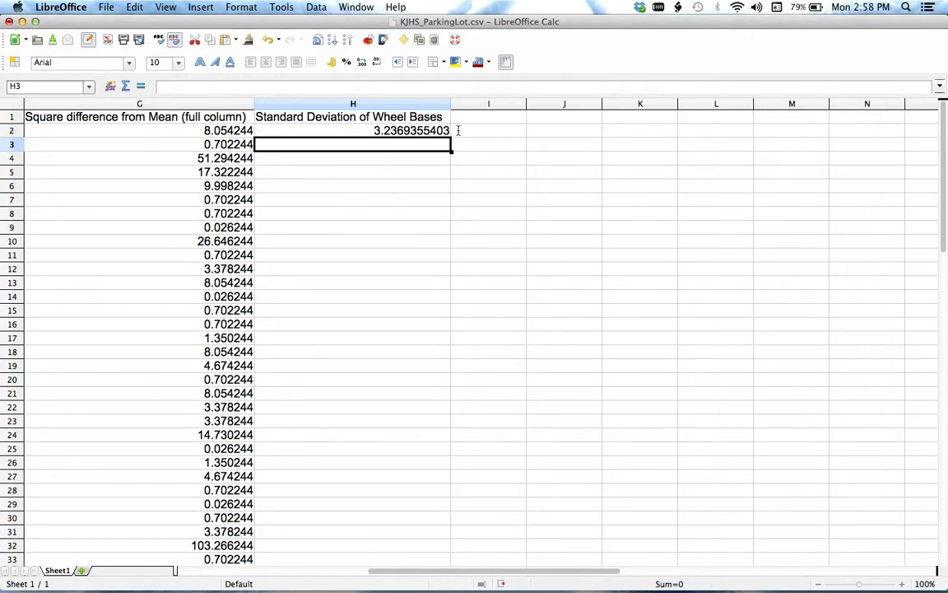
# Step: Widen column H slightly and review the sheet from the wheel base data across to the standard deviation
pyautogui.moveTo(451, 104); pyautogui.dragTo(479, 104)
pyautogui.scroll(-1, 440, 216)
pyautogui.scroll(1, 441, 216)
pyautogui.hscroll(-1, 439, 217)
pyautogui.hscroll(-5, 439, 218)
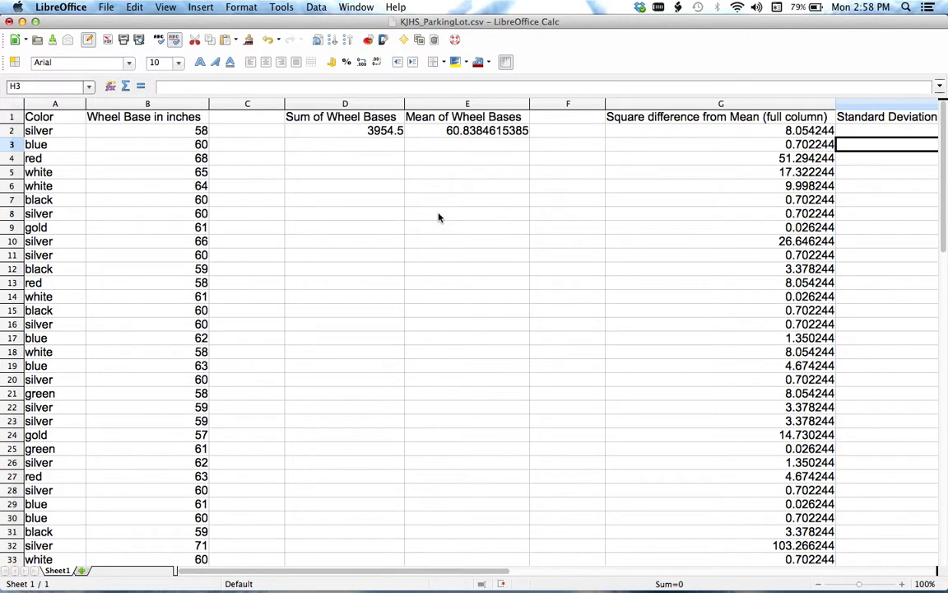
pyautogui.scroll(-6, 439, 217)
pyautogui.scroll(6, 439, 217)
pyautogui.hscroll(2, 439, 217)
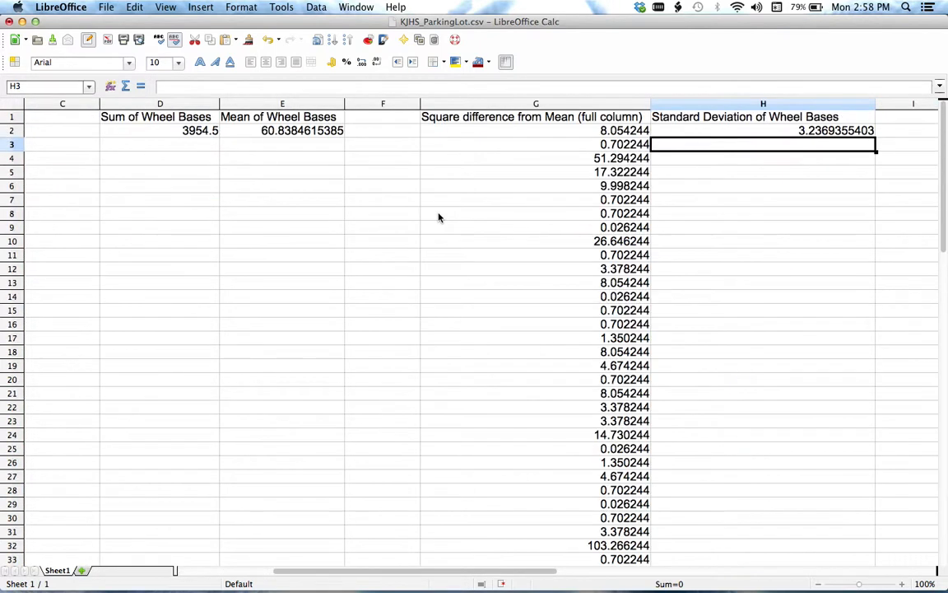